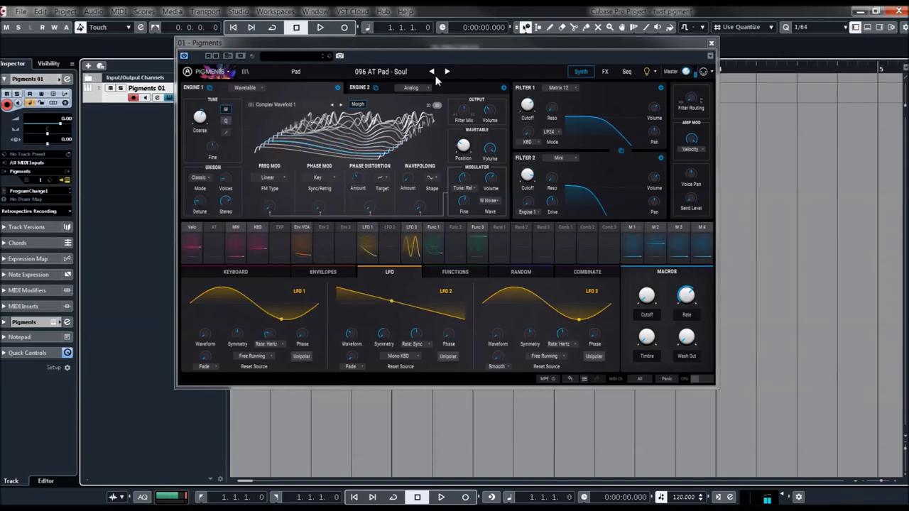
Step: Load the Exodar pad preset in Pigments to audition its sound
click(371, 74)
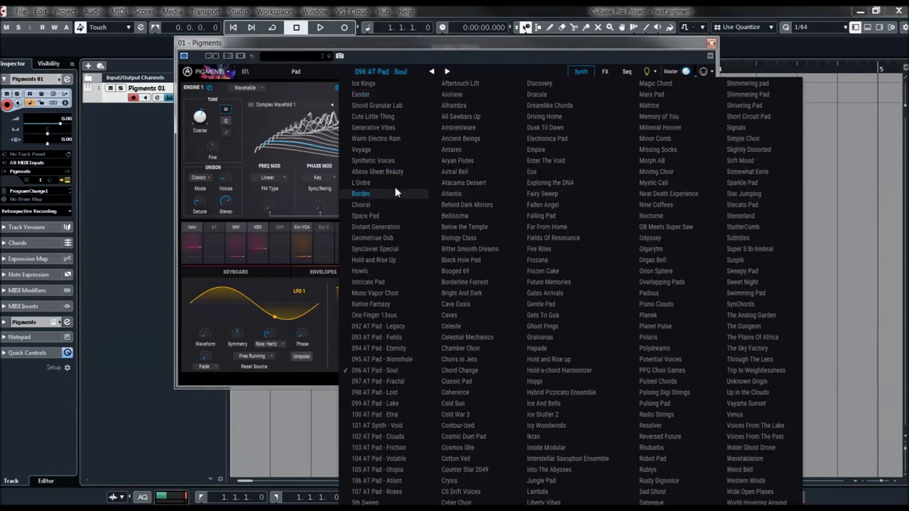
click(367, 96)
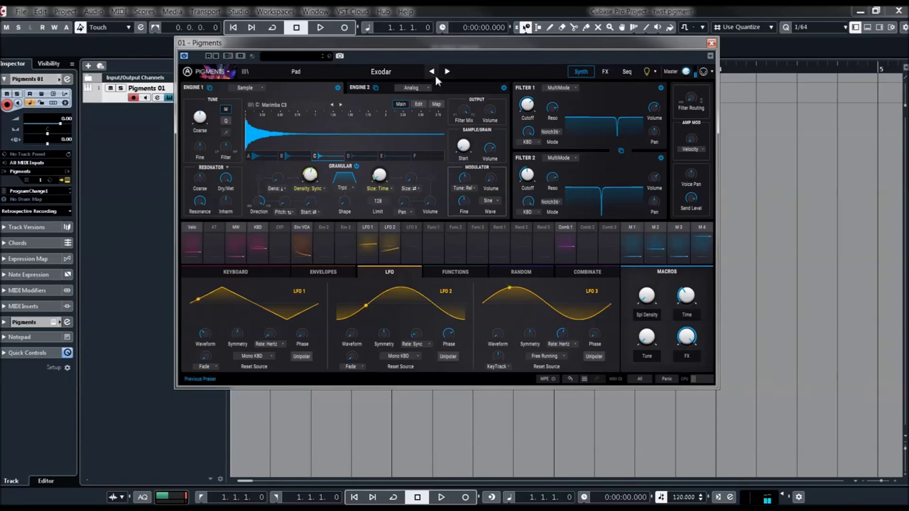
Step: Load the Cute Little Thing preset and adjust the level of its Filter 1
click(383, 71)
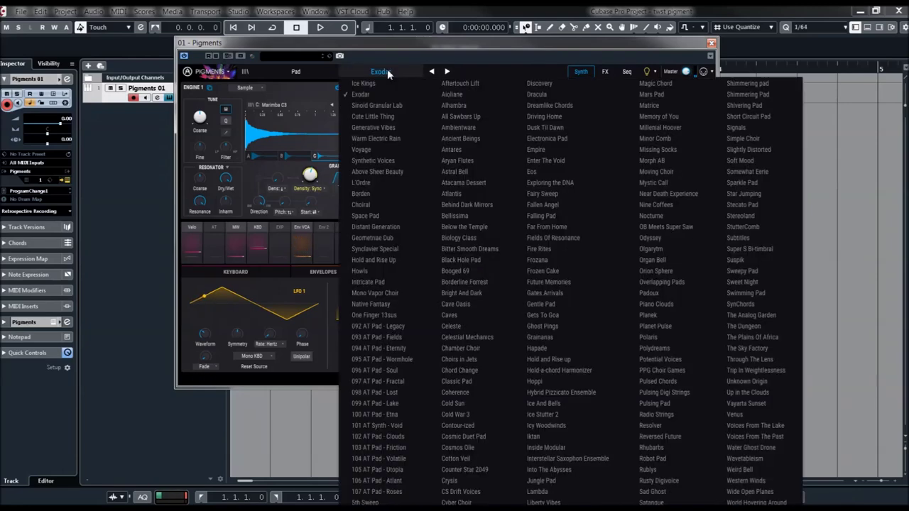
click(370, 116)
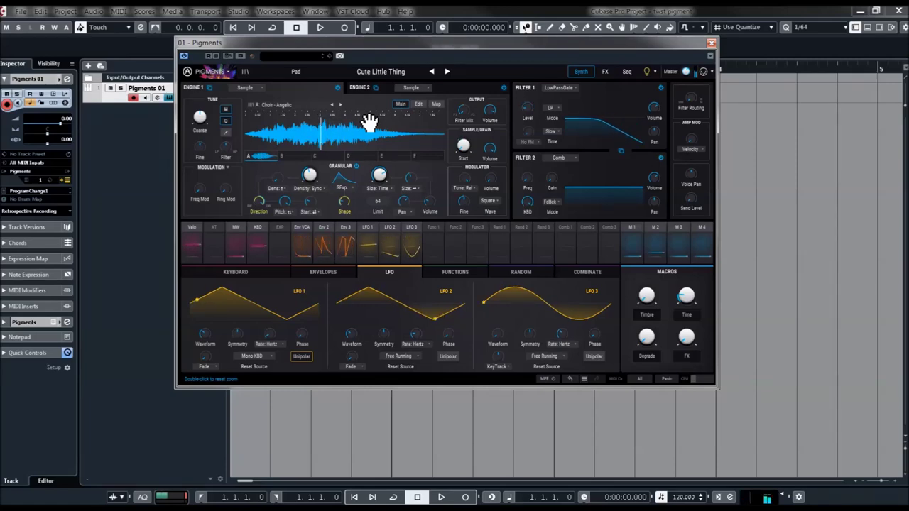
drag(542, 112, 540, 121)
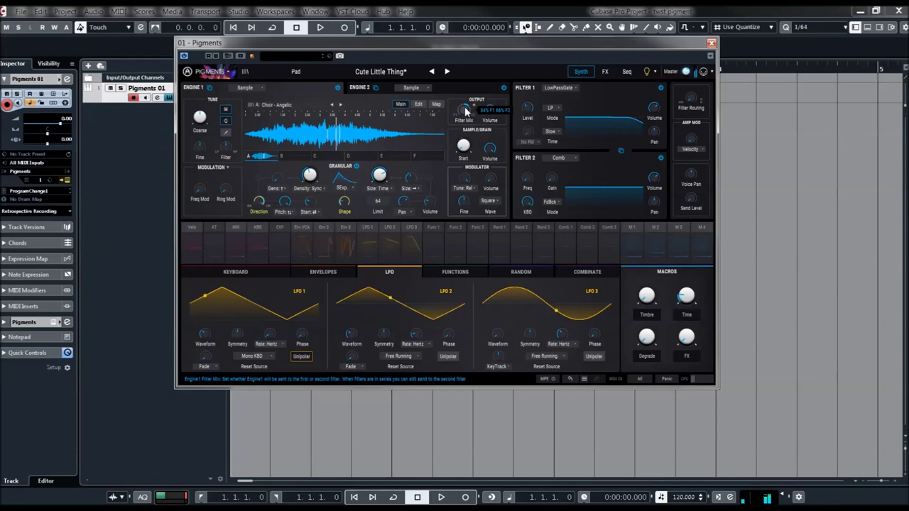
Step: Audition the Generative Vibes, Warm Electric Rain and Above Sheer Beauty pad presets in turn
click(446, 71)
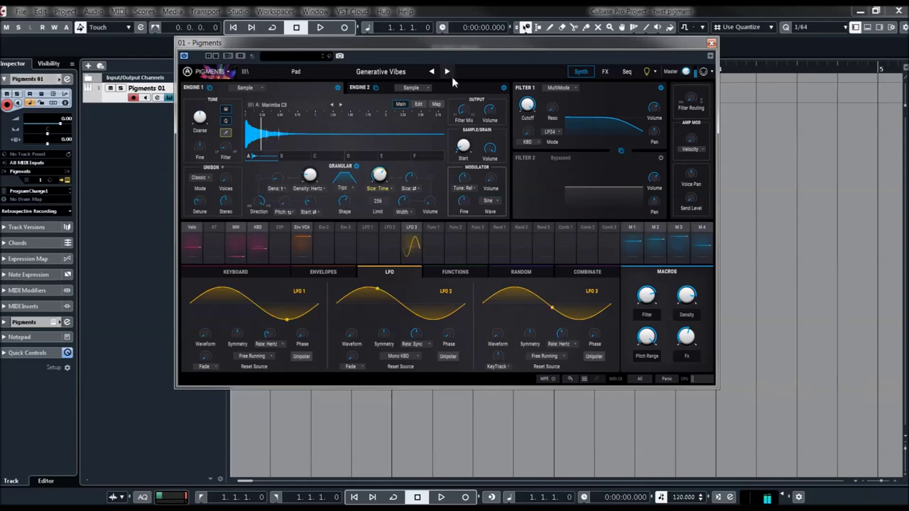
click(447, 72)
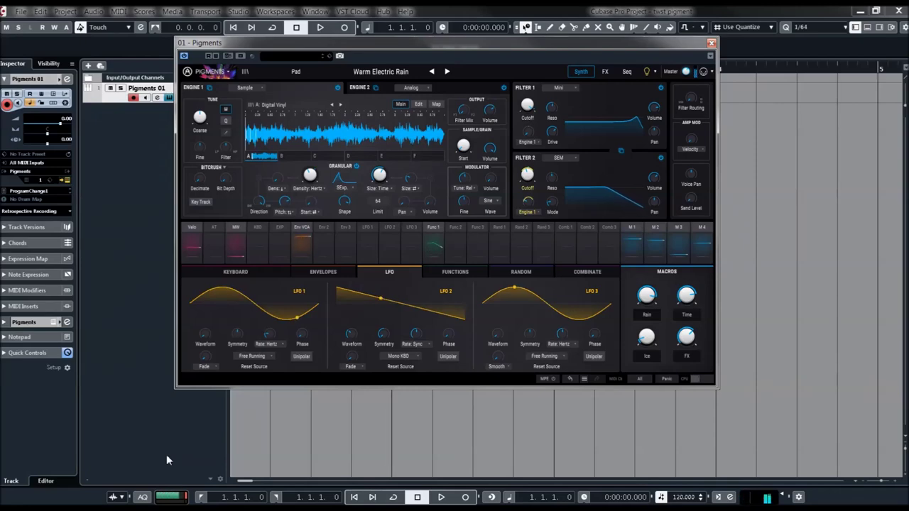
click(384, 72)
click(375, 175)
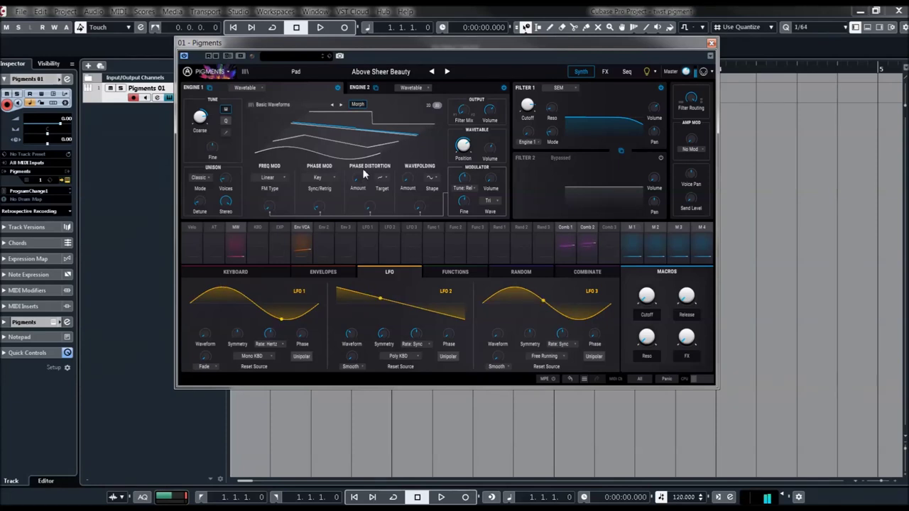
Step: Load the Synclavier Special preset and slightly adjust its Filter 1 cutoff
click(383, 69)
click(371, 247)
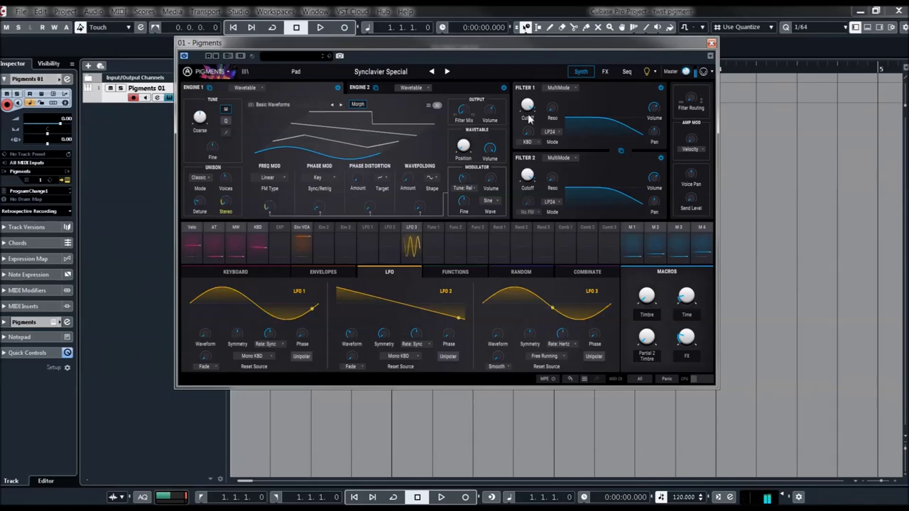
drag(528, 110, 528, 107)
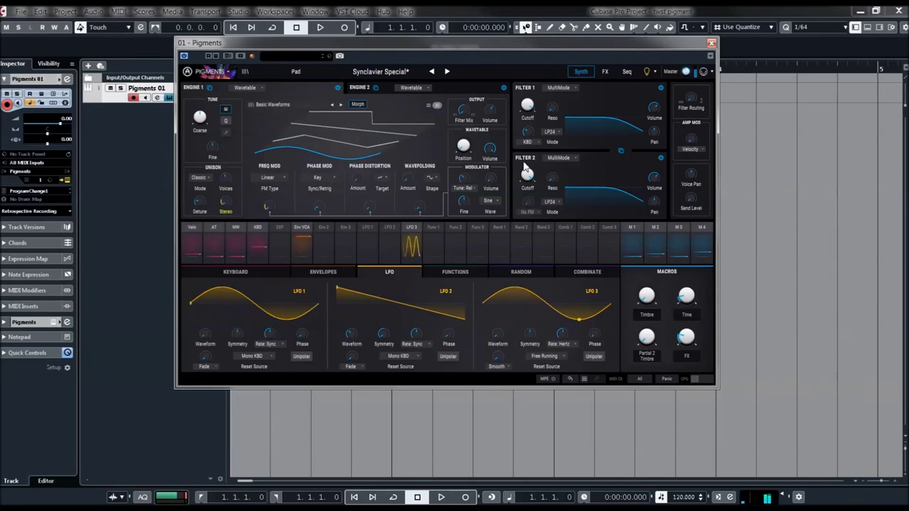
Step: Load the Intricate Pad preset and sweep the cutoffs of Filter 1 and Filter 2
click(388, 73)
click(373, 282)
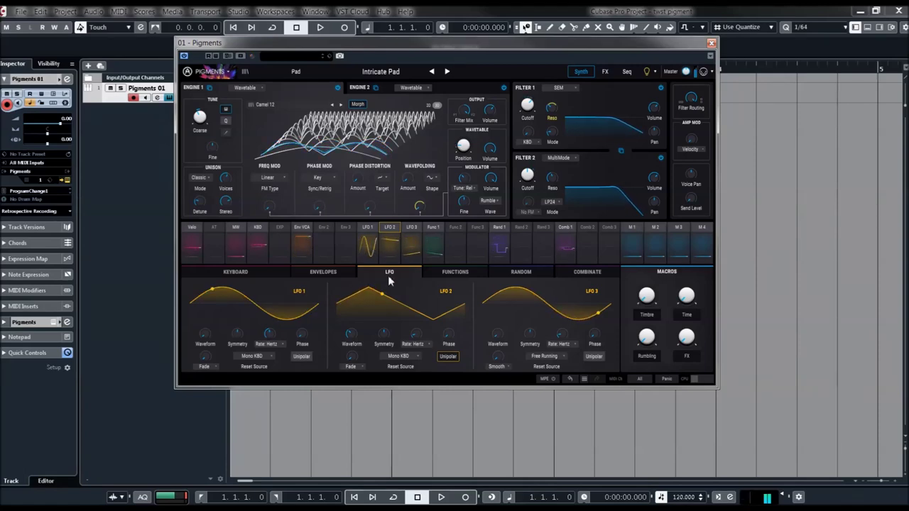
drag(527, 104, 527, 91)
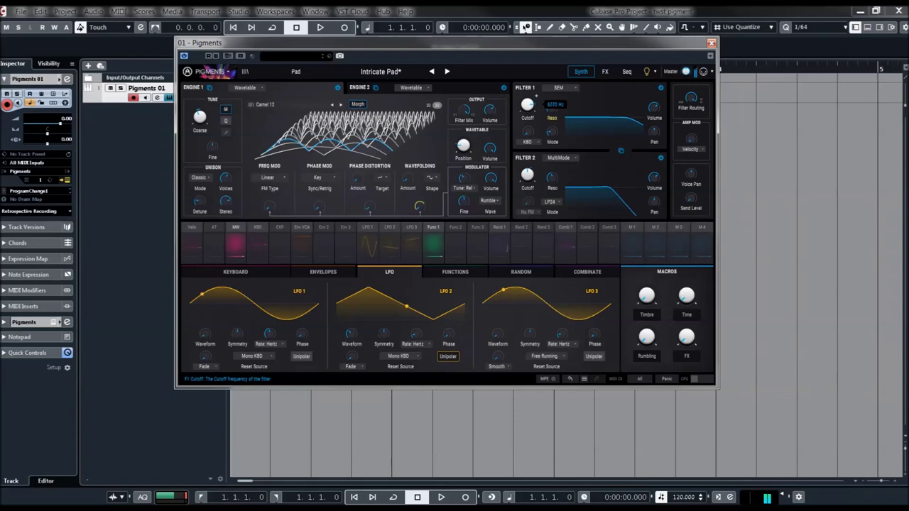
mouse_move(527, 174)
drag(527, 174, 529, 193)
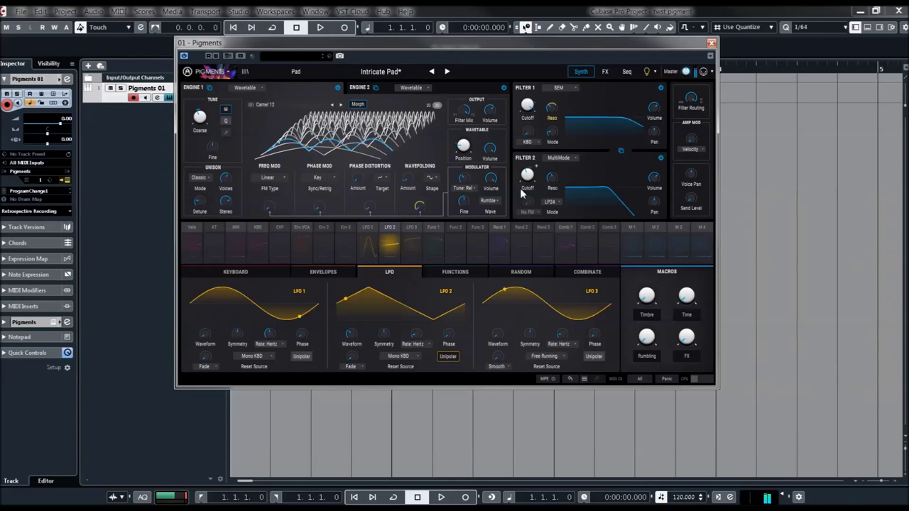
Step: Load the 092 AT Pad - Legacy preset and adjust its Filter 1 cutoff
click(381, 71)
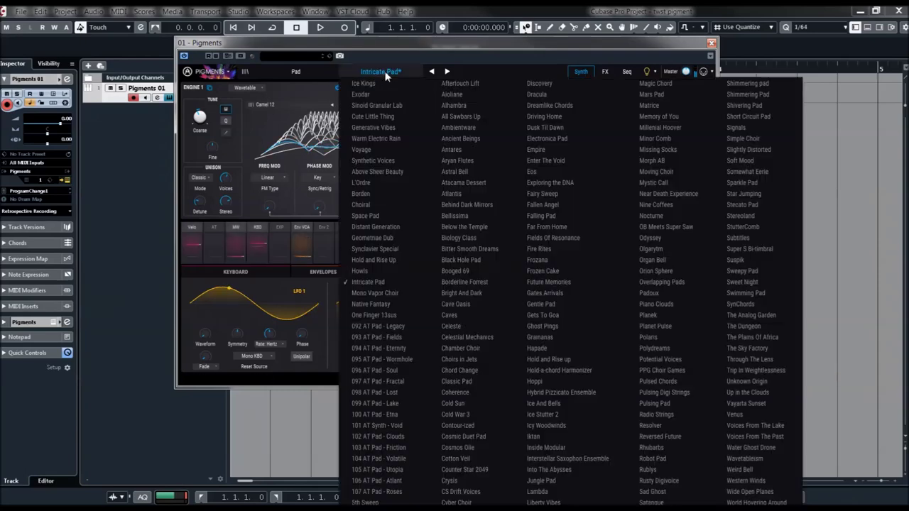
click(376, 324)
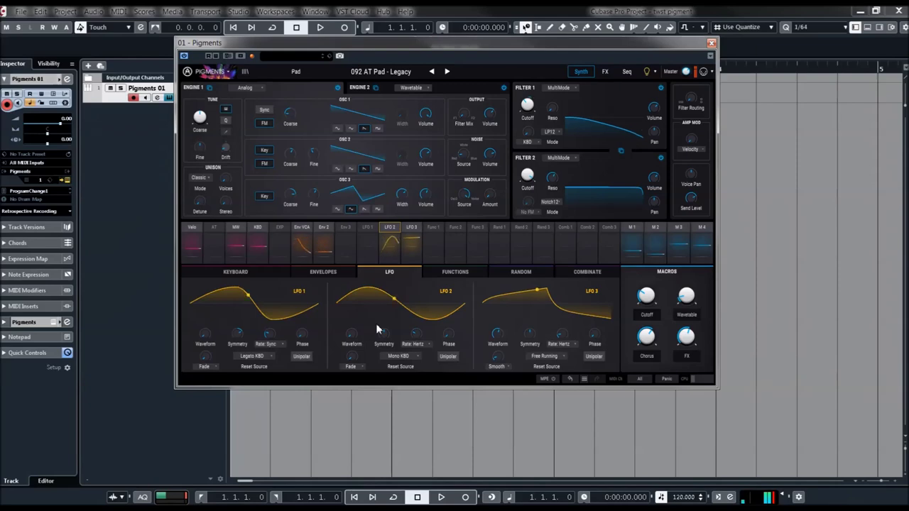
drag(527, 107, 526, 119)
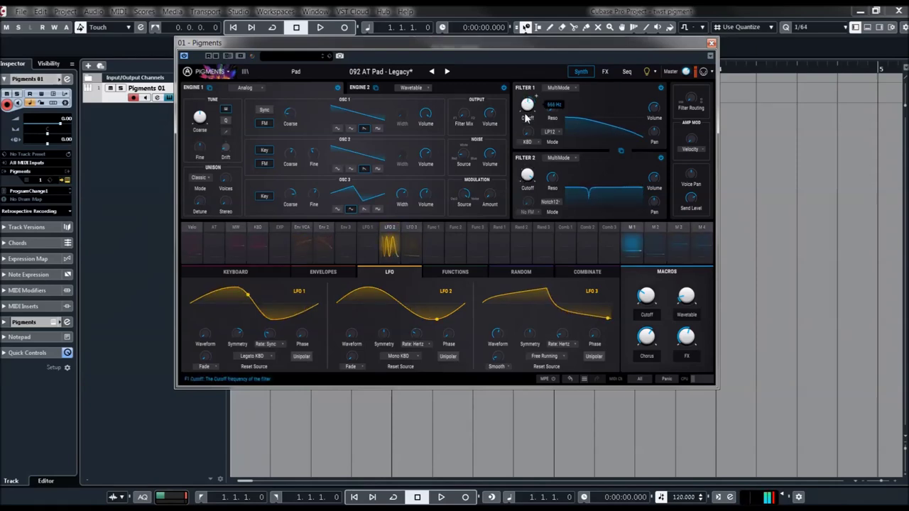
Step: Load the 094 AT Pad - Eternity preset and raise its Filter 1 cutoff
click(392, 74)
click(384, 348)
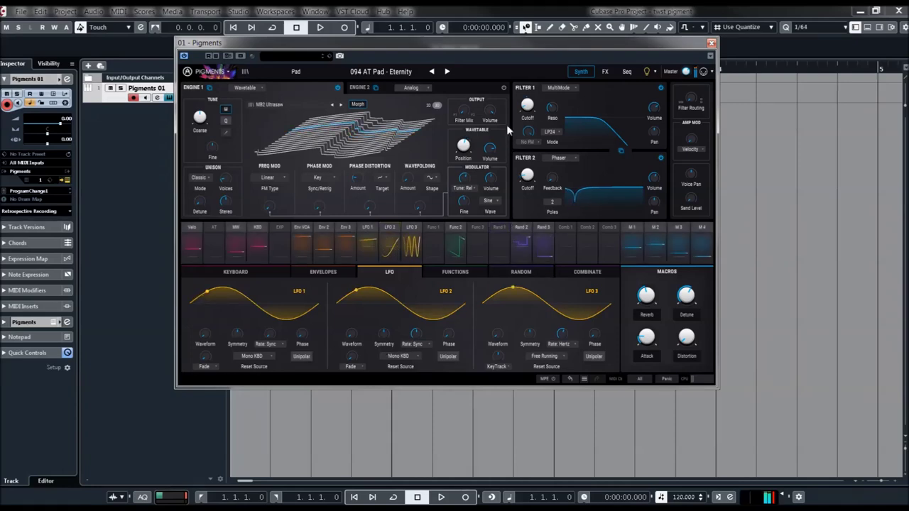
mouse_move(532, 108)
mouse_down()
mouse_move(532, 125)
mouse_move(538, 108)
mouse_up()
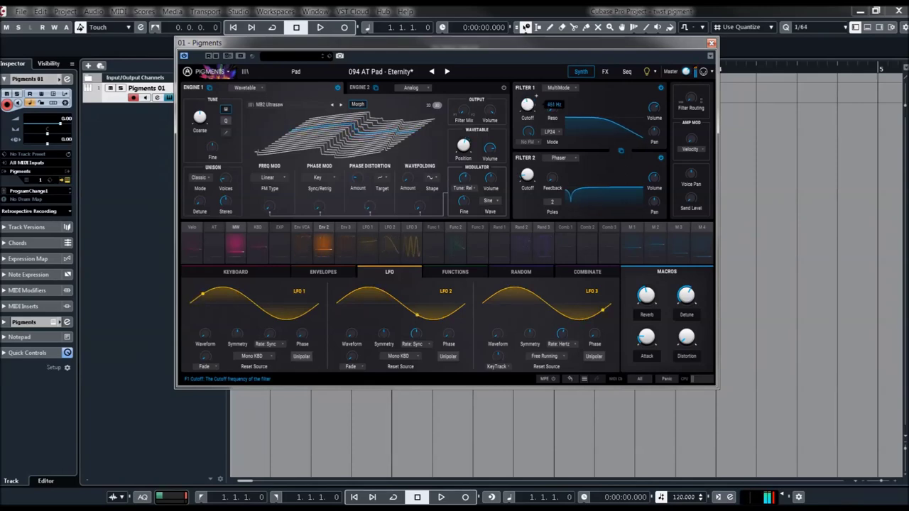
Step: Audition the 096 AT Pad - Soul preset, followed by the Alhambra preset
click(385, 71)
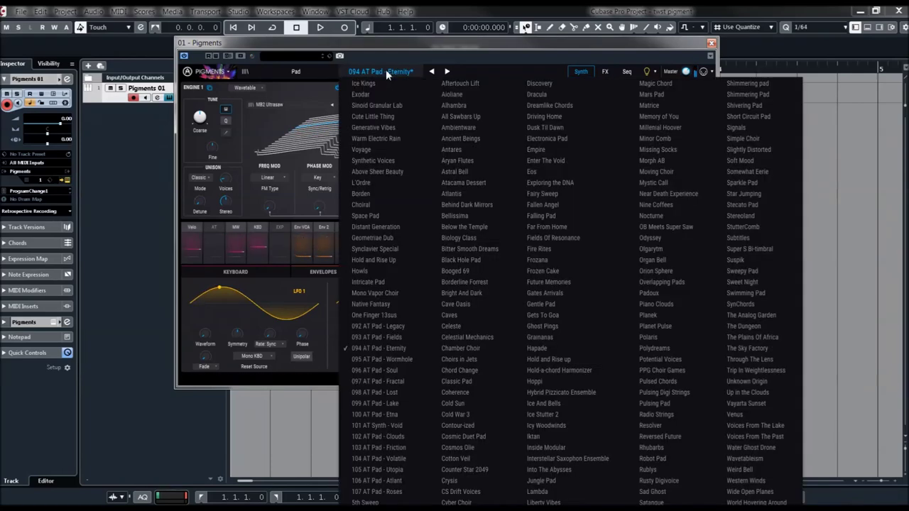
click(375, 370)
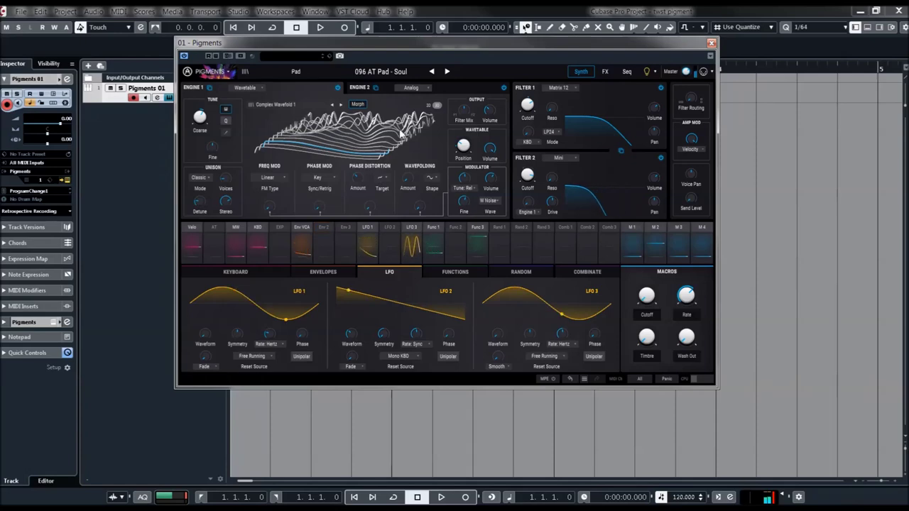
click(389, 71)
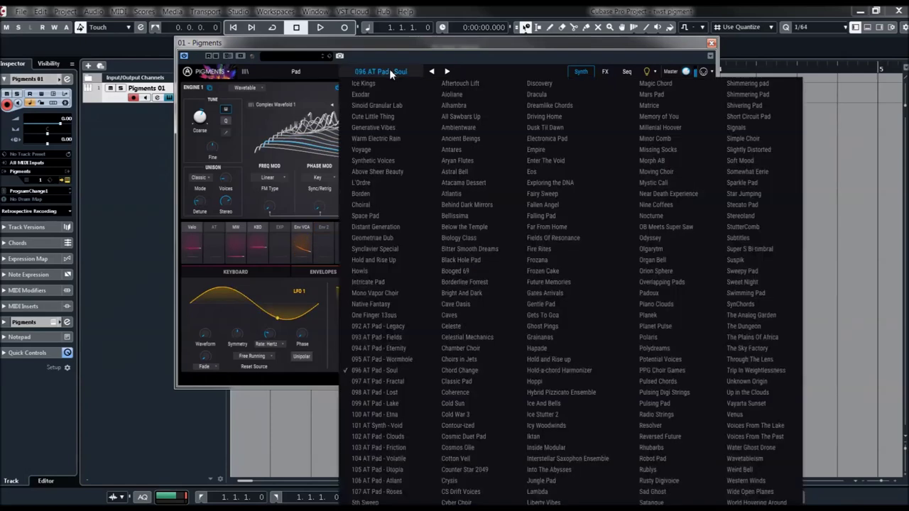
click(451, 106)
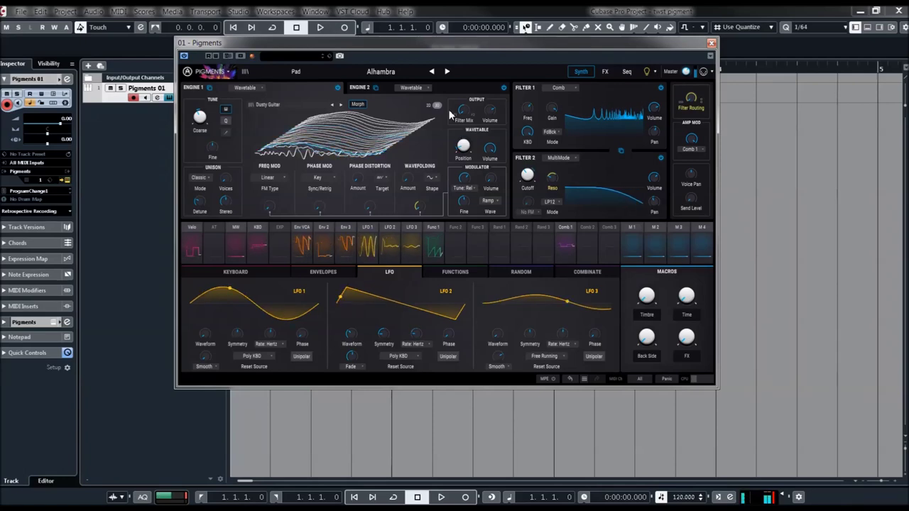
Step: Audition the All Sawbars Up preset, followed by Black Hole Pad
click(447, 72)
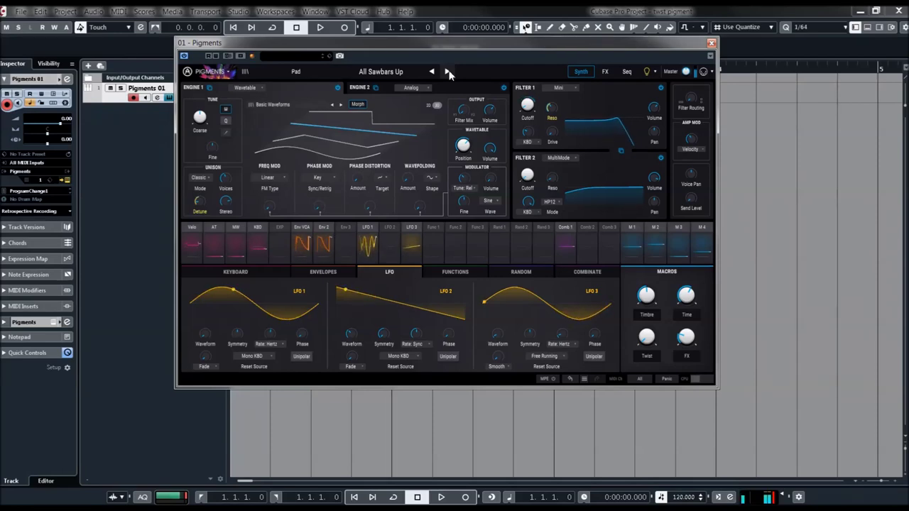
click(403, 72)
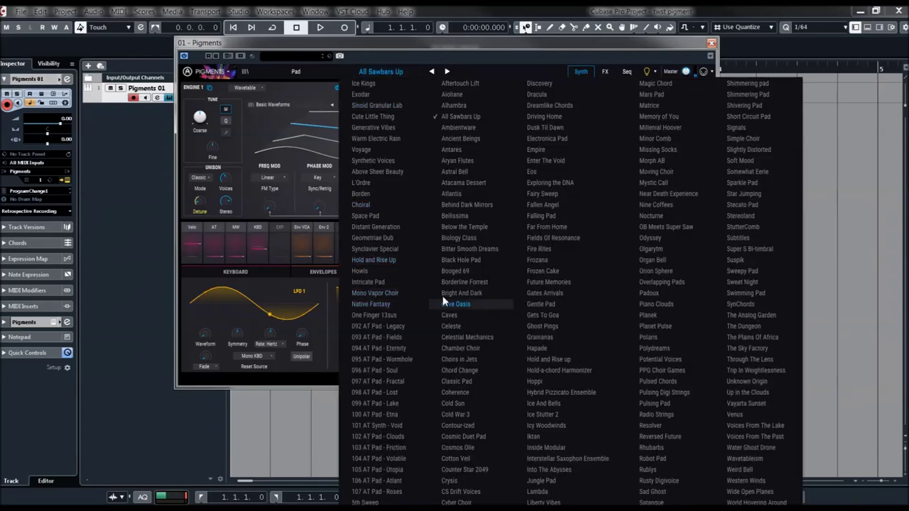
click(461, 260)
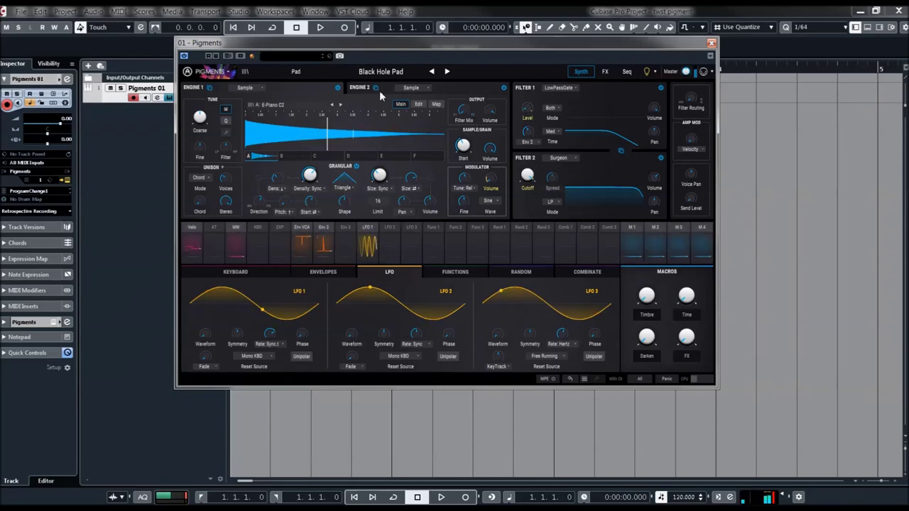
Step: Switch Engine 2 of the Black Hole Pad preset from Sample to Wavetable
click(359, 88)
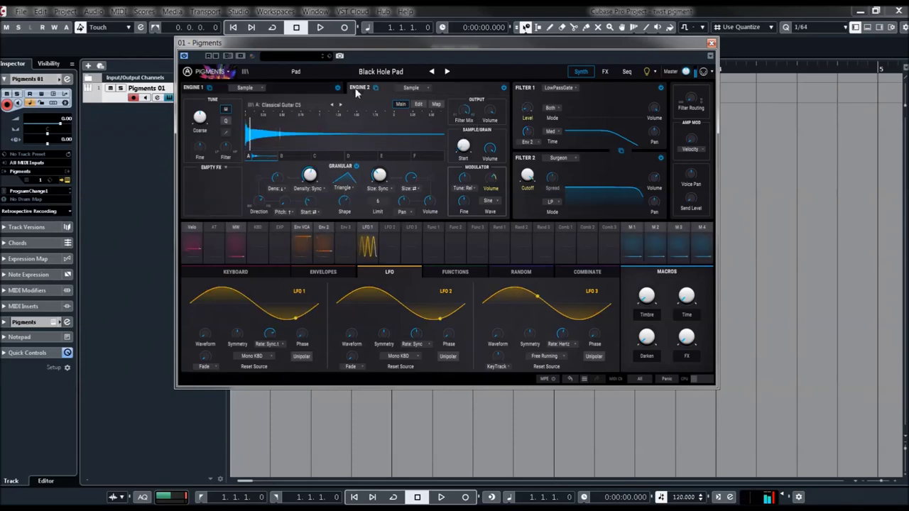
click(412, 87)
click(412, 110)
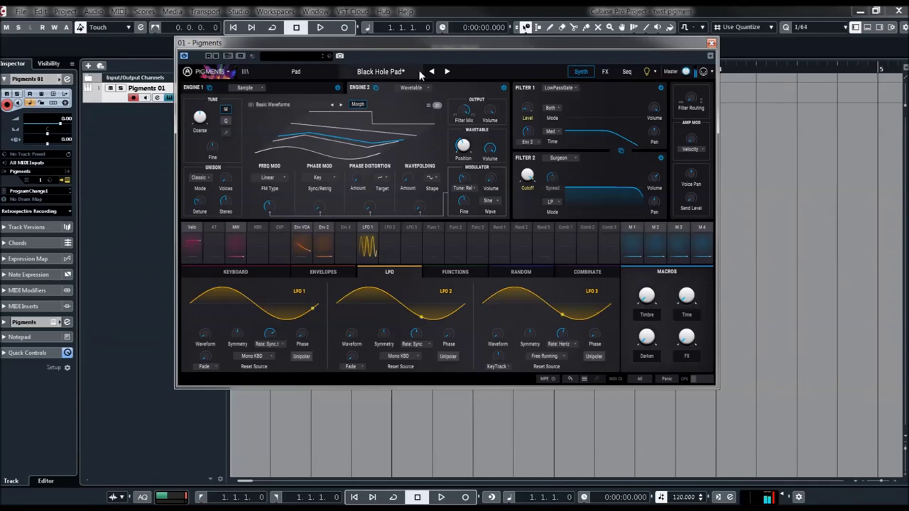
Step: Audition the Borderline Forrest preset, followed by the Celeste preset
click(382, 71)
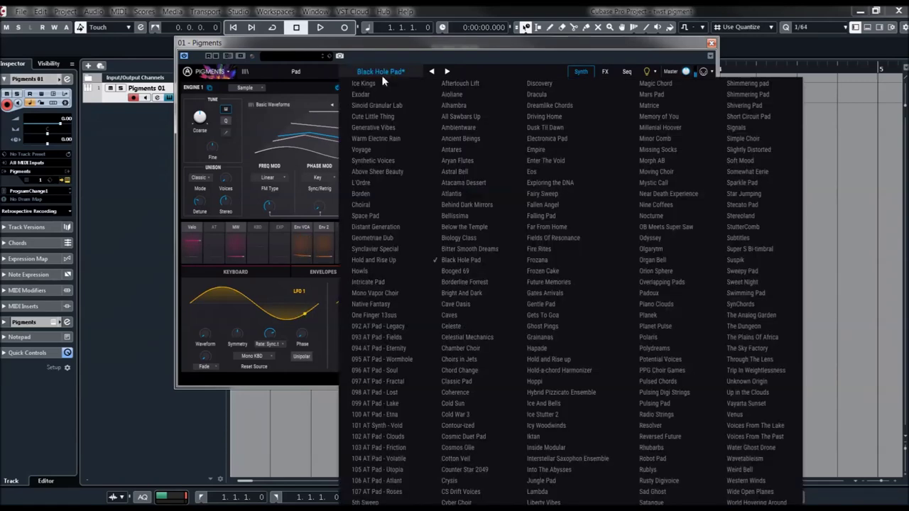
click(453, 285)
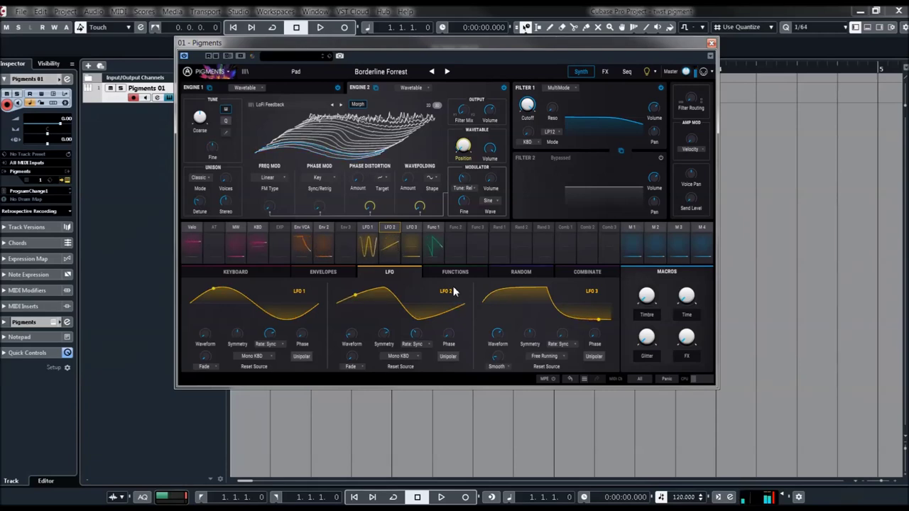
click(381, 74)
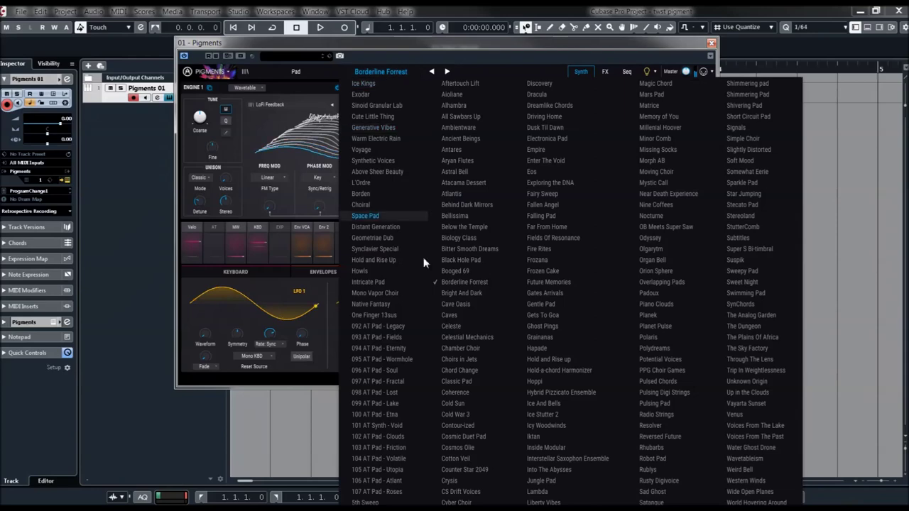
click(449, 326)
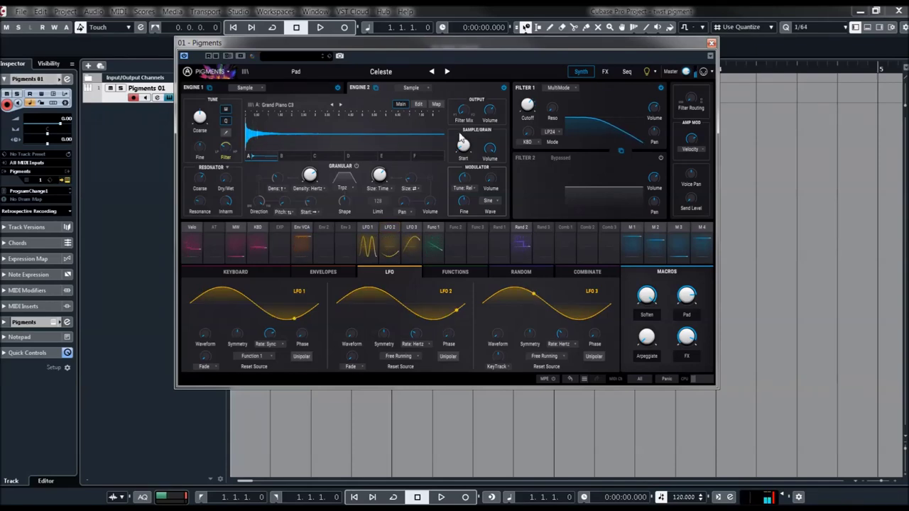
Step: Load the Chord Change preset and lower its Filter 1 cutoff
click(380, 71)
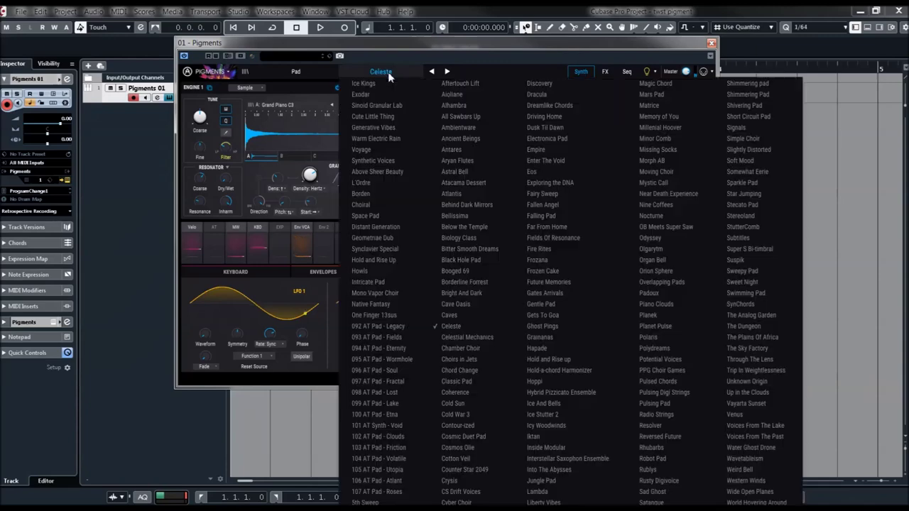
click(458, 370)
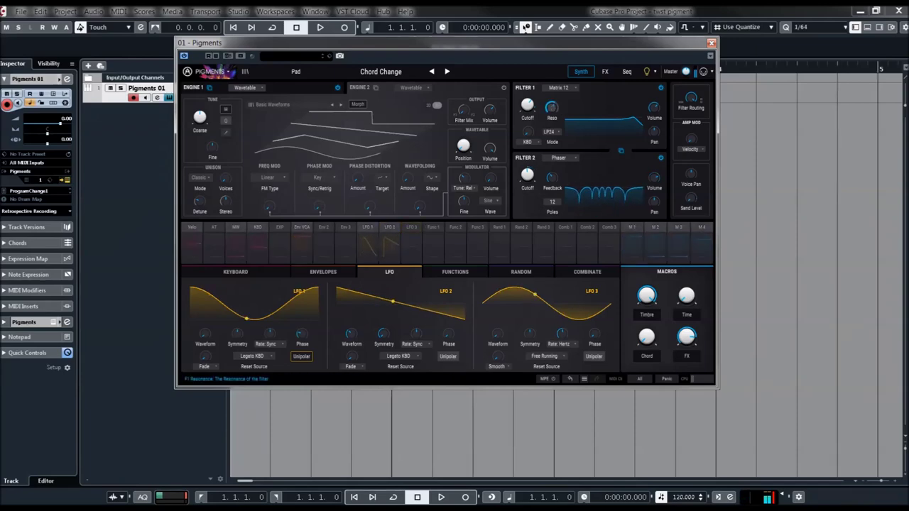
drag(527, 104, 528, 120)
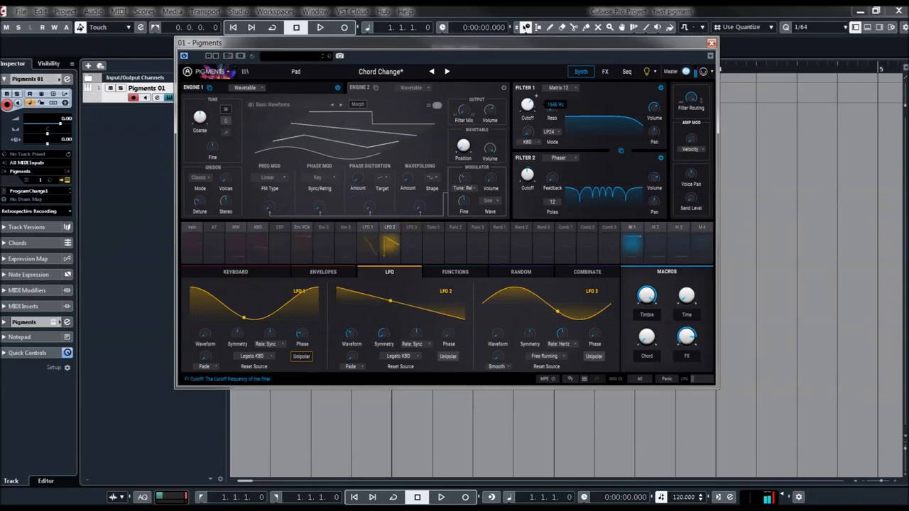
mouse_move(473, 108)
mouse_move(536, 96)
scroll(536, 94, down, 5)
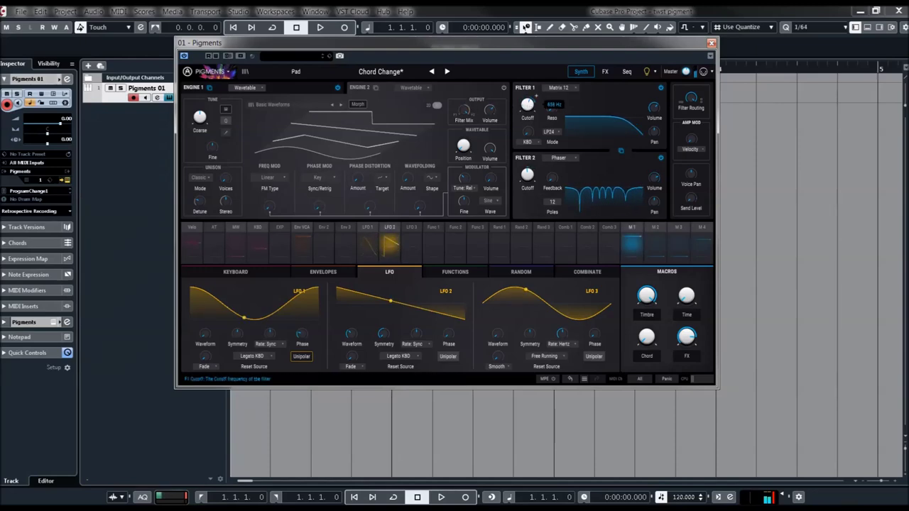
Step: Load the Coherence preset and sweep its Filter 1 cutoff down to about 30 Hz and back up
click(381, 71)
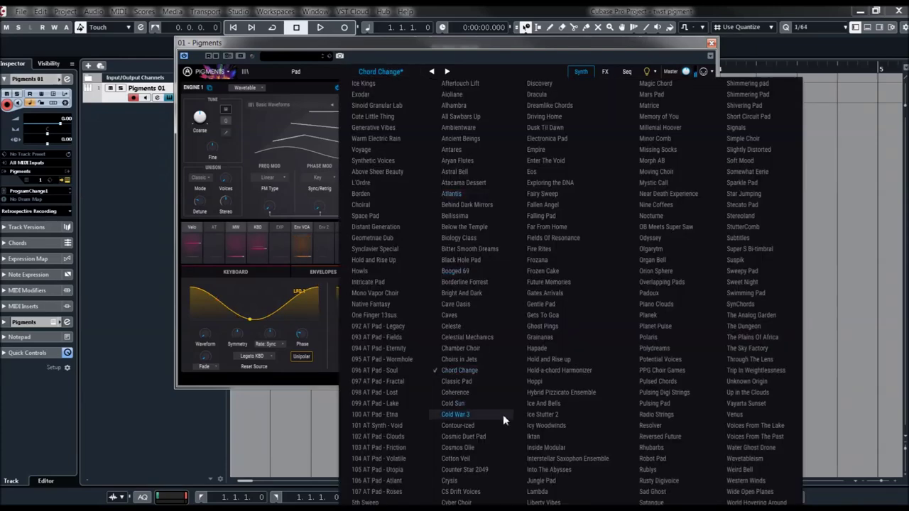
click(456, 392)
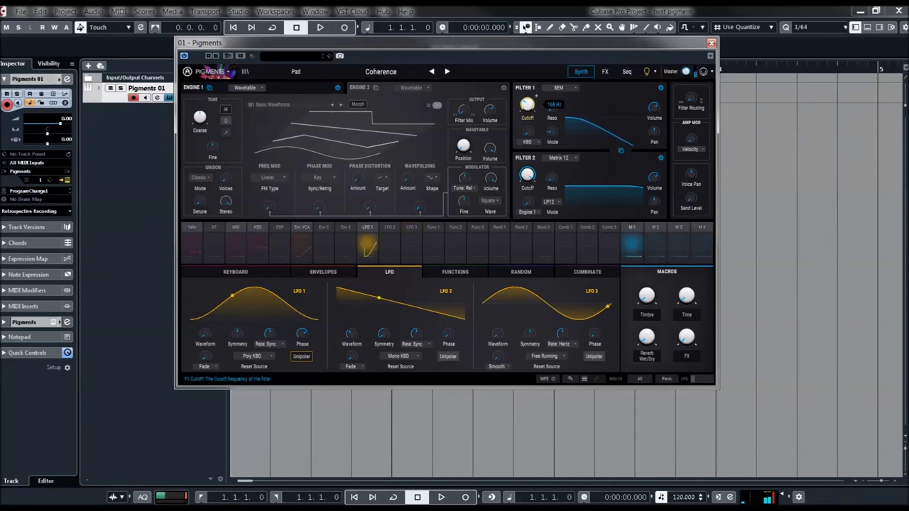
drag(528, 105, 529, 110)
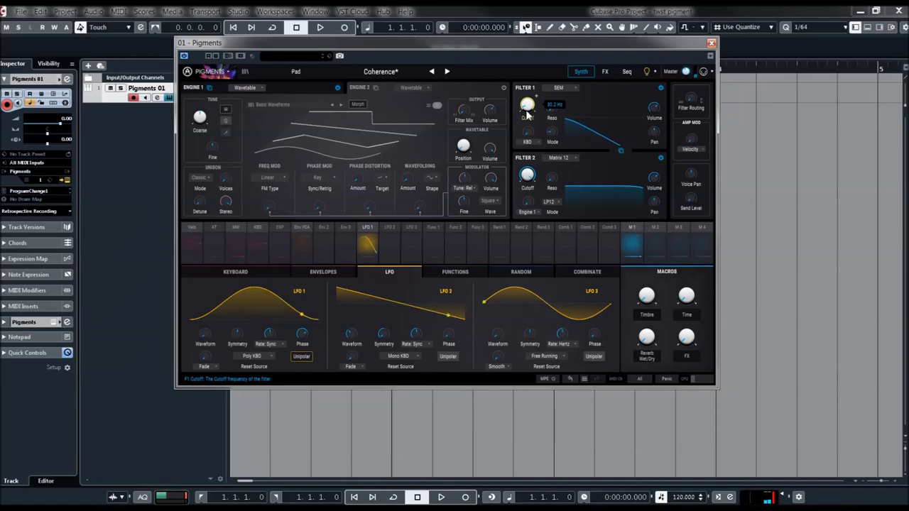
drag(528, 105, 529, 115)
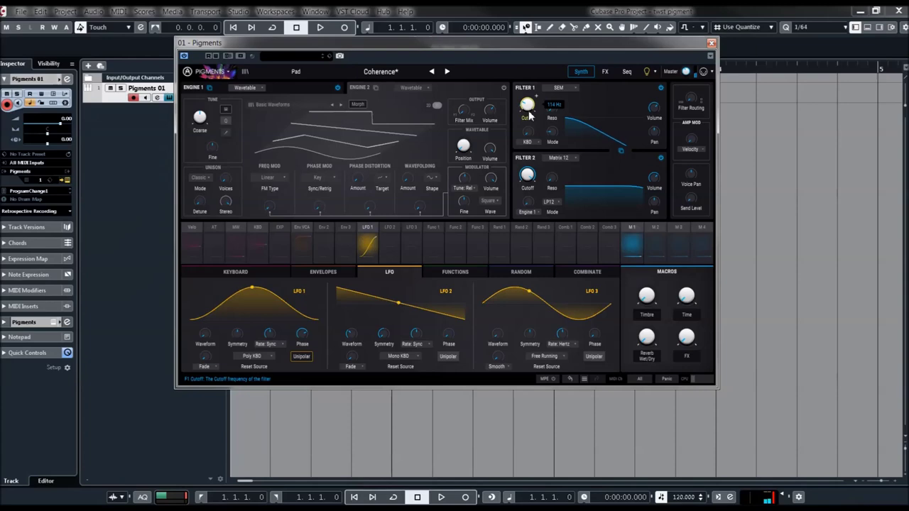
drag(528, 107, 527, 100)
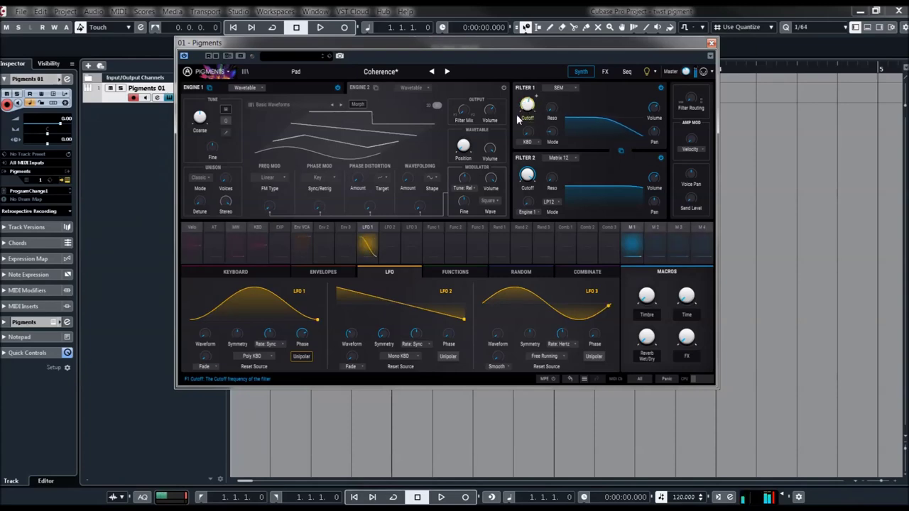
Step: Load the Cold War 3 preset, cut Envelope 2's attack to the minimum and slightly shorten Envelope 3's attack
click(377, 71)
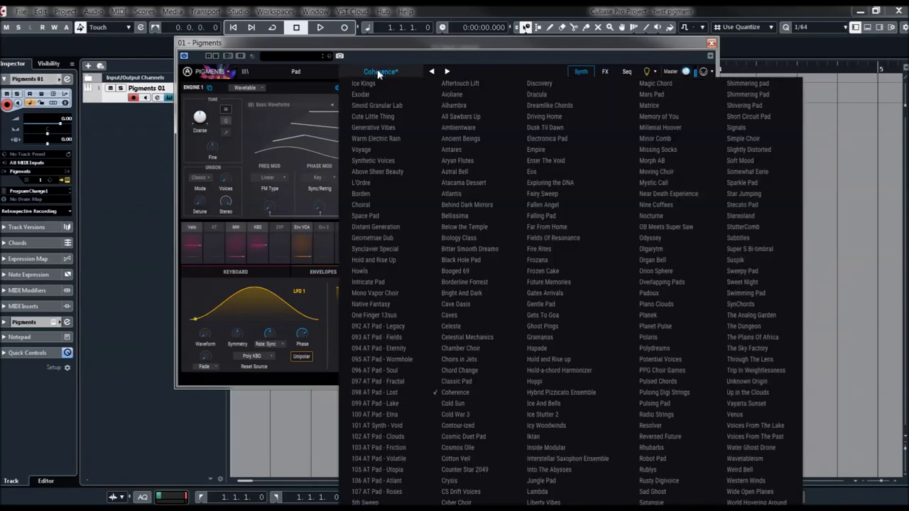
click(455, 415)
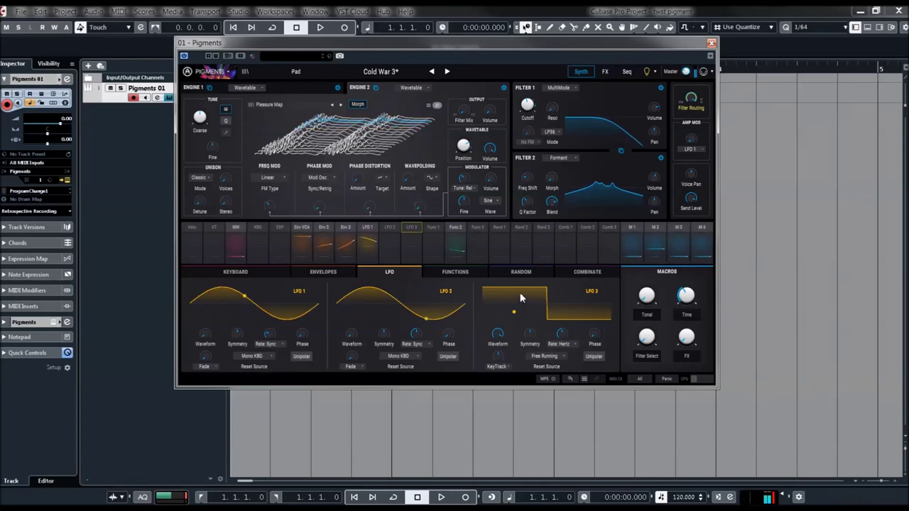
click(317, 239)
click(324, 237)
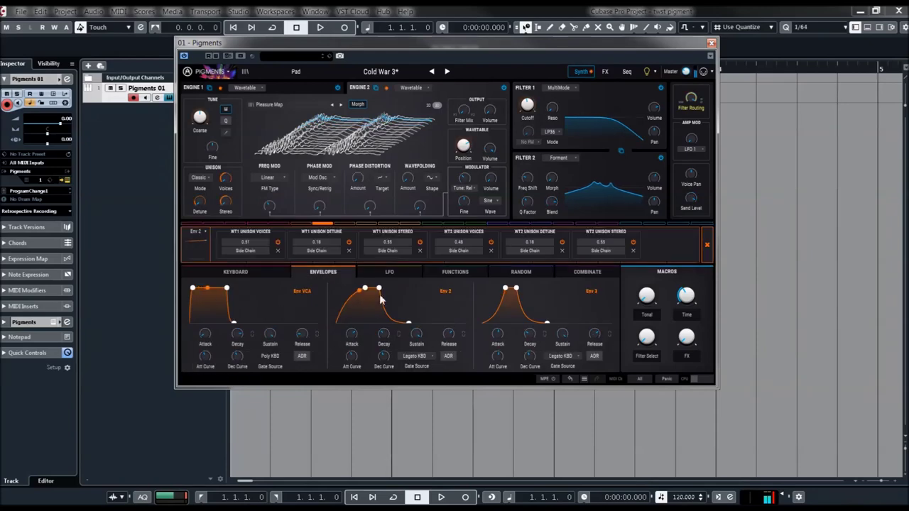
drag(364, 293, 323, 298)
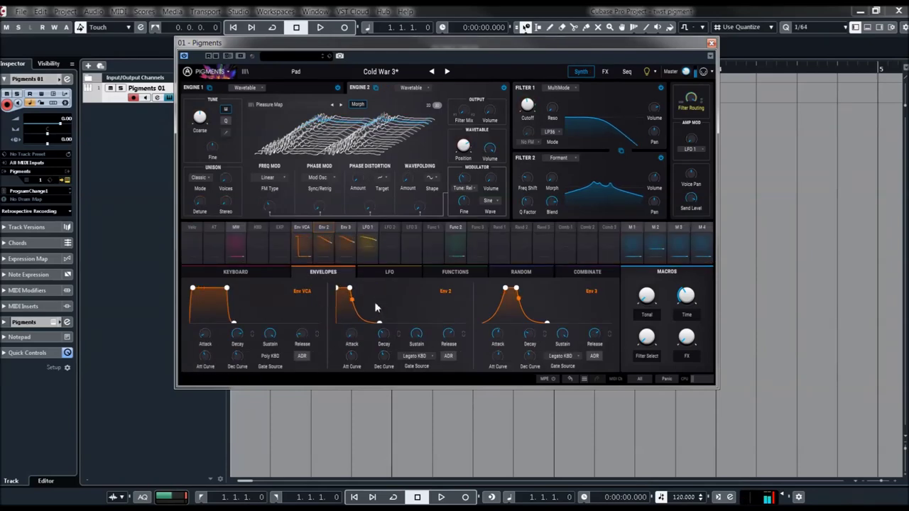
drag(504, 289, 431, 292)
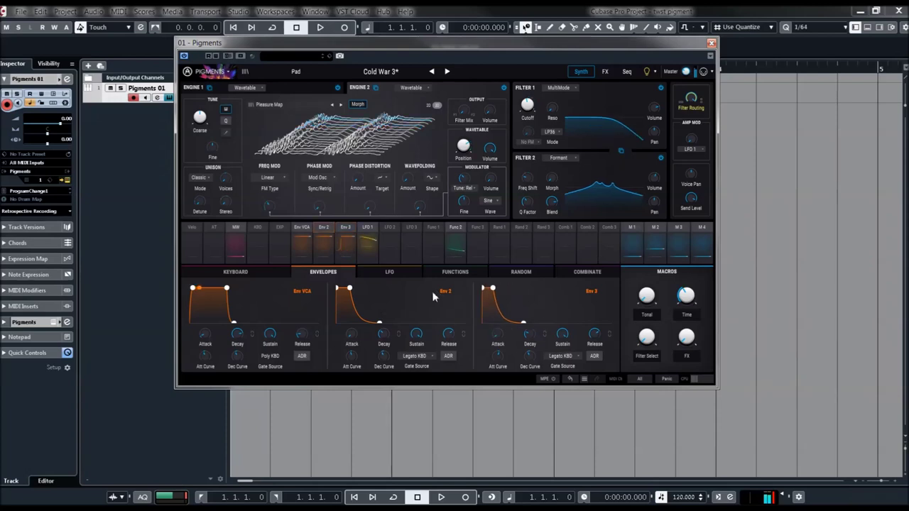
drag(483, 289, 502, 289)
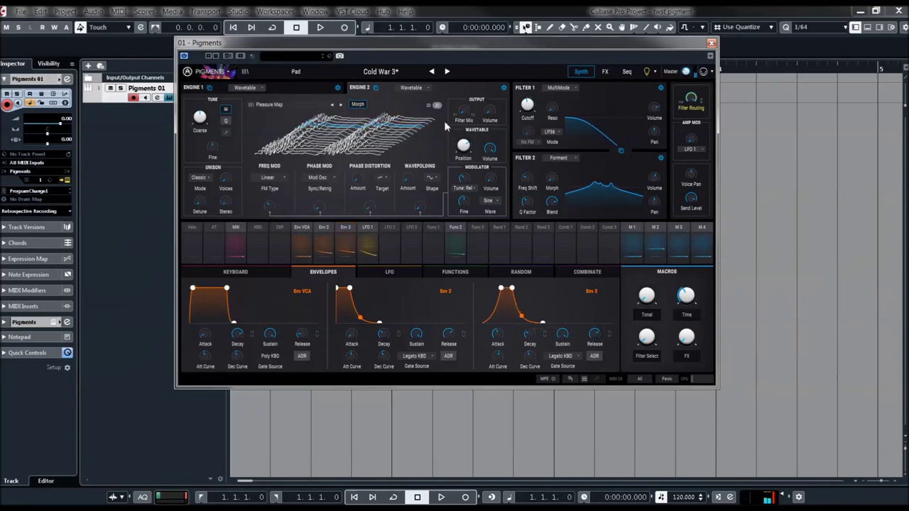
Step: Load the Cotton Veil preset and raise the keyboard modulation amount of Filter 1
click(387, 73)
click(455, 459)
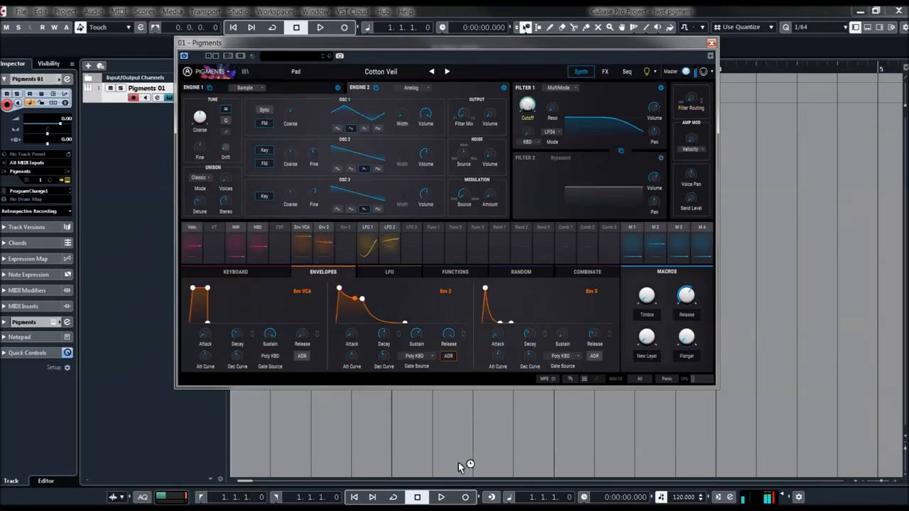
drag(532, 132, 541, 127)
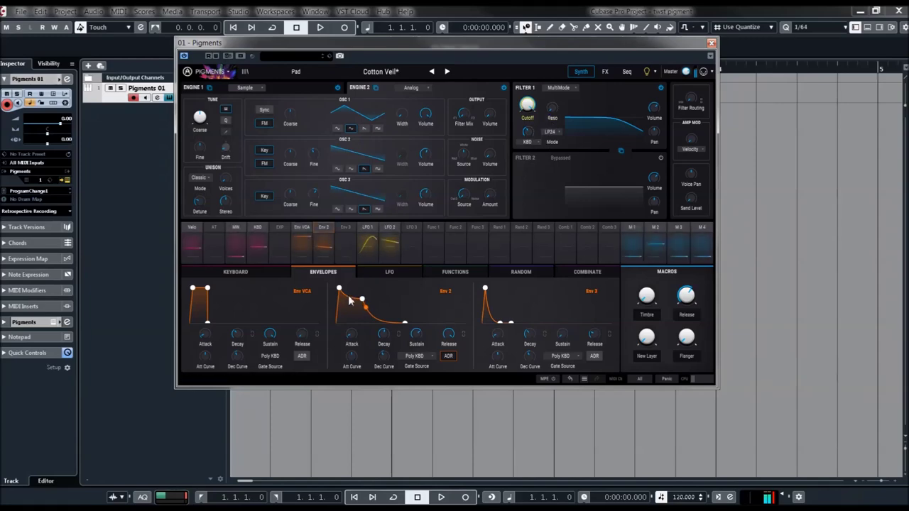
Step: Morph the LFO 2 waveform to a triangle shape and the LFO 1 and LFO 3 waveforms to square
click(369, 270)
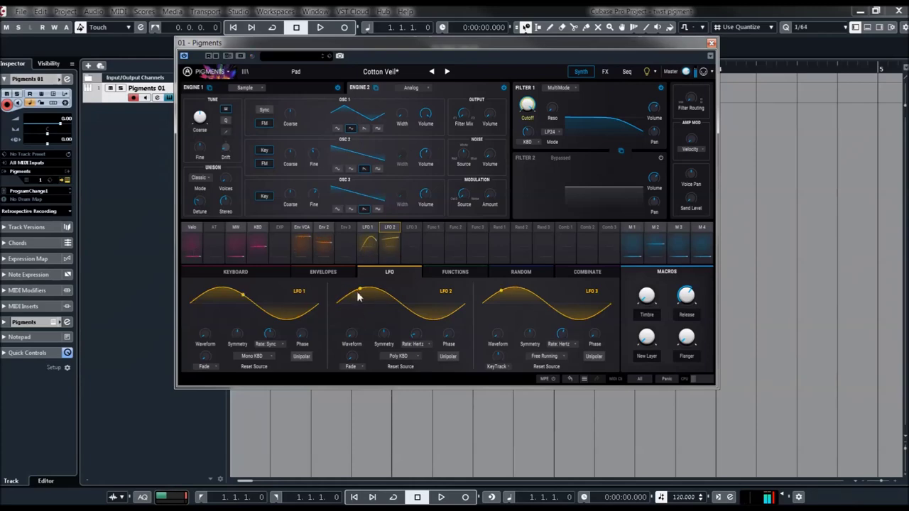
drag(350, 334, 351, 323)
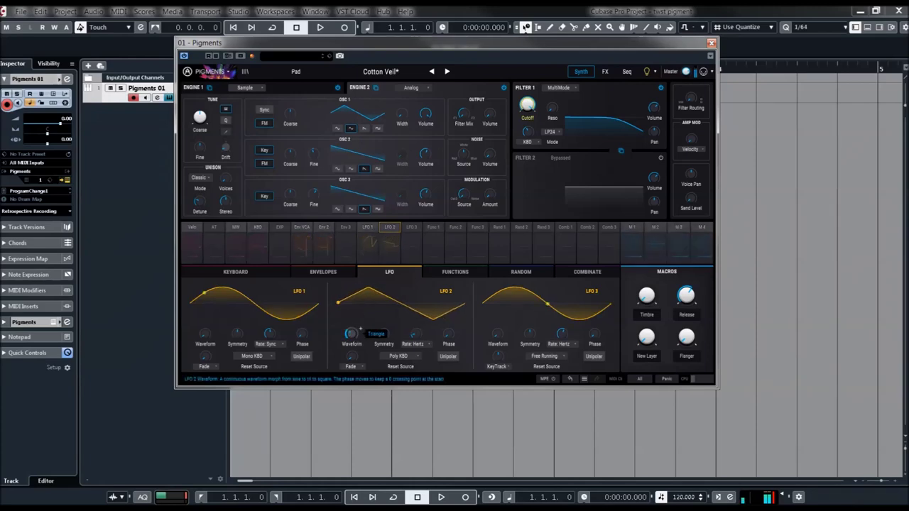
drag(206, 333, 213, 324)
drag(497, 333, 497, 323)
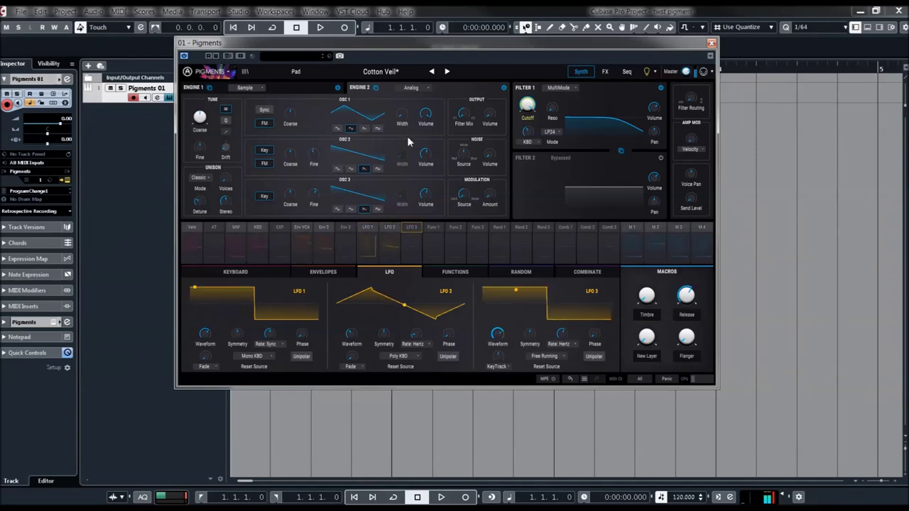
Step: Audition the Falling Pad preset
click(381, 71)
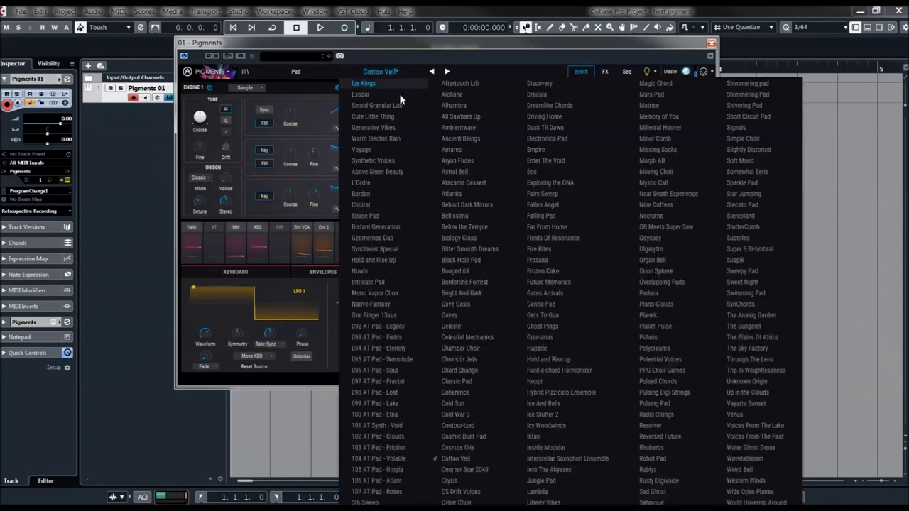
click(543, 216)
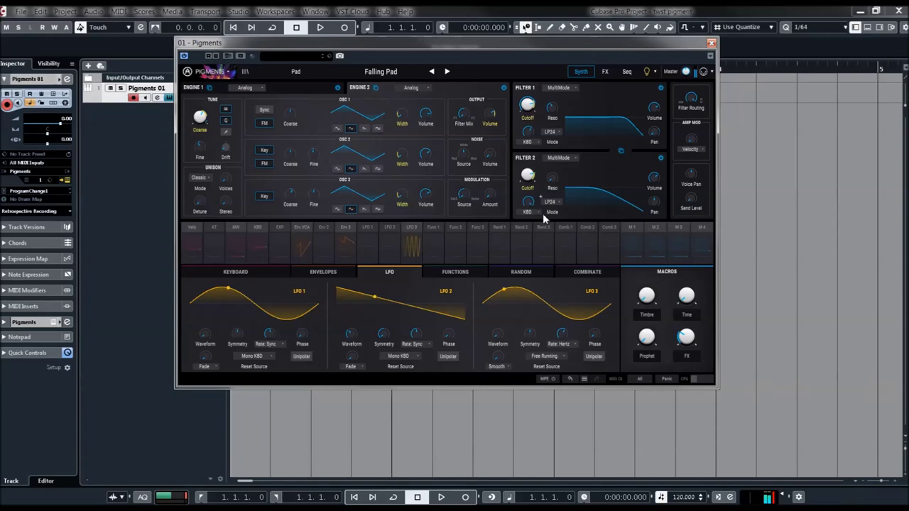
Step: Load the Frozana preset and adjust the frequency shift of its Formant filter in Filter 1
click(382, 75)
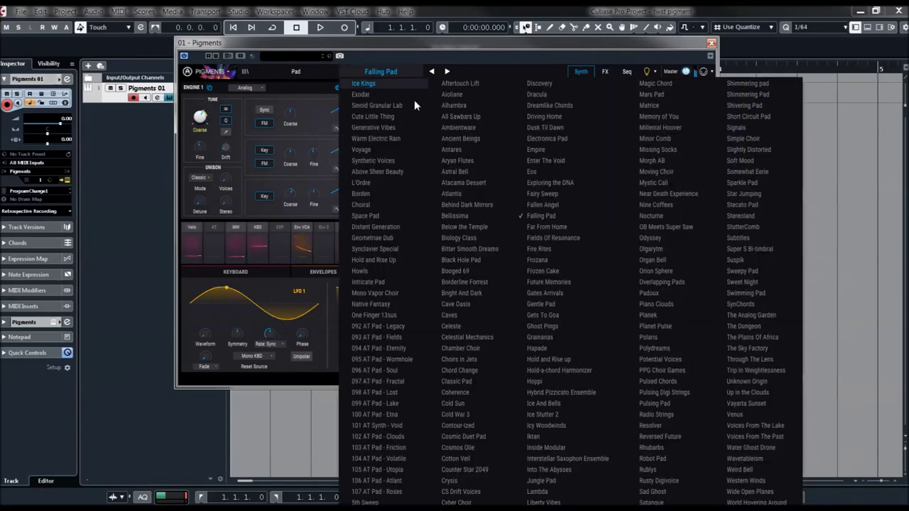
click(539, 262)
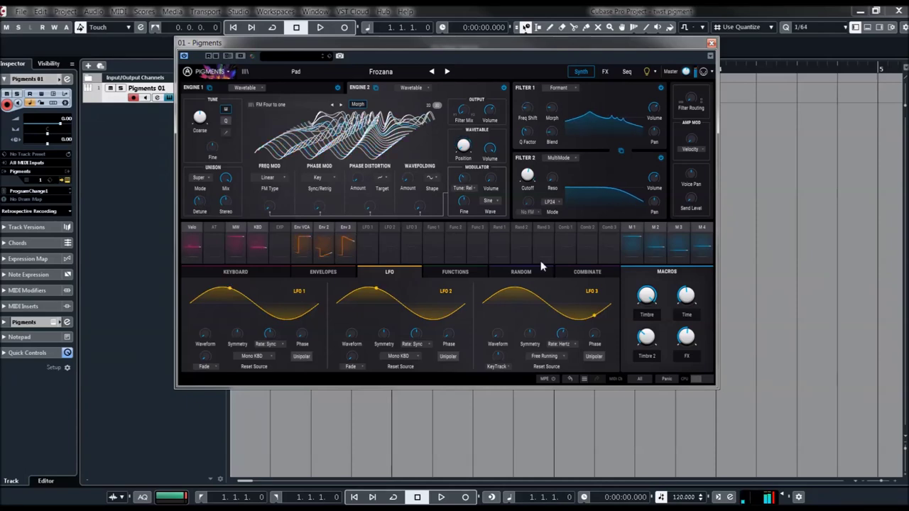
drag(527, 108, 529, 108)
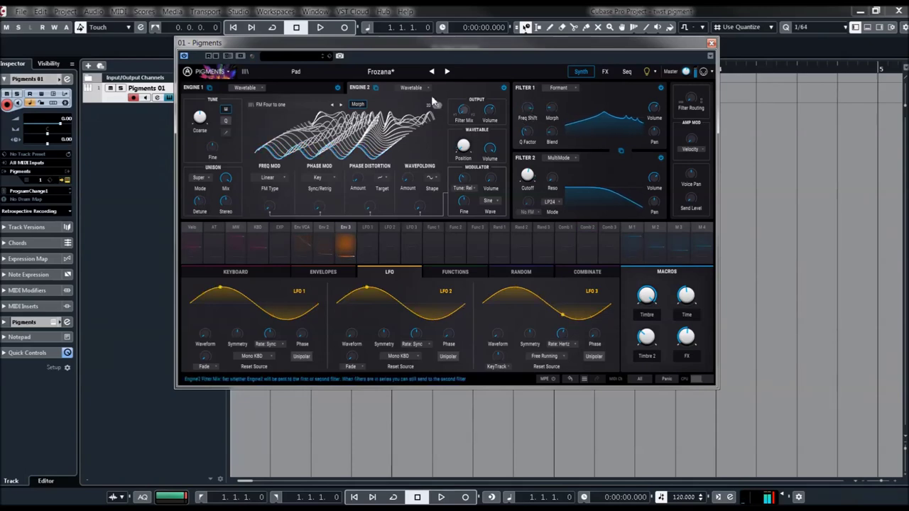
Step: Load the Hold and Rise up preset, raise its Filter 1 cutoff and reset the filter's resonance
click(380, 72)
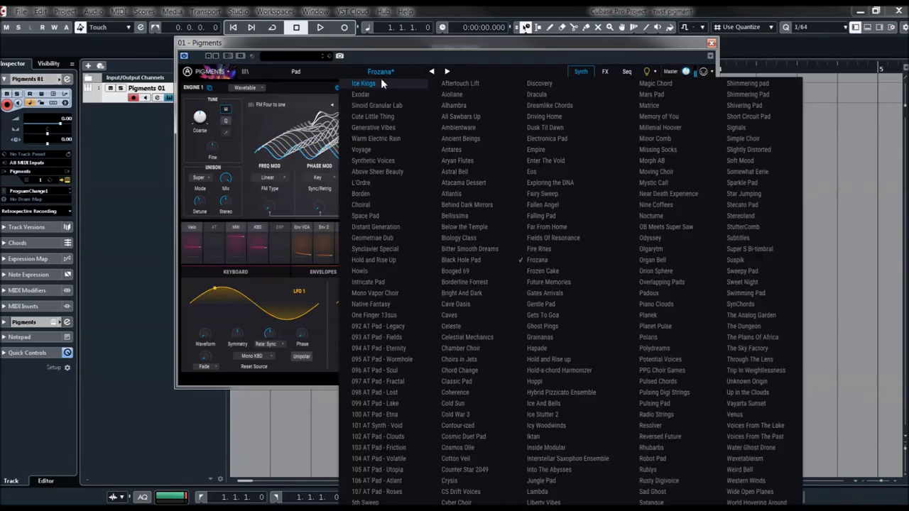
click(544, 359)
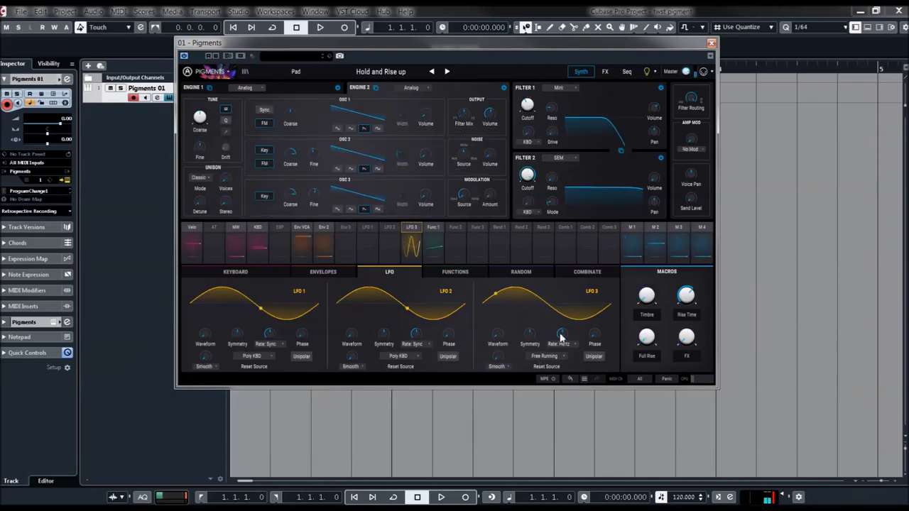
drag(527, 113, 523, 110)
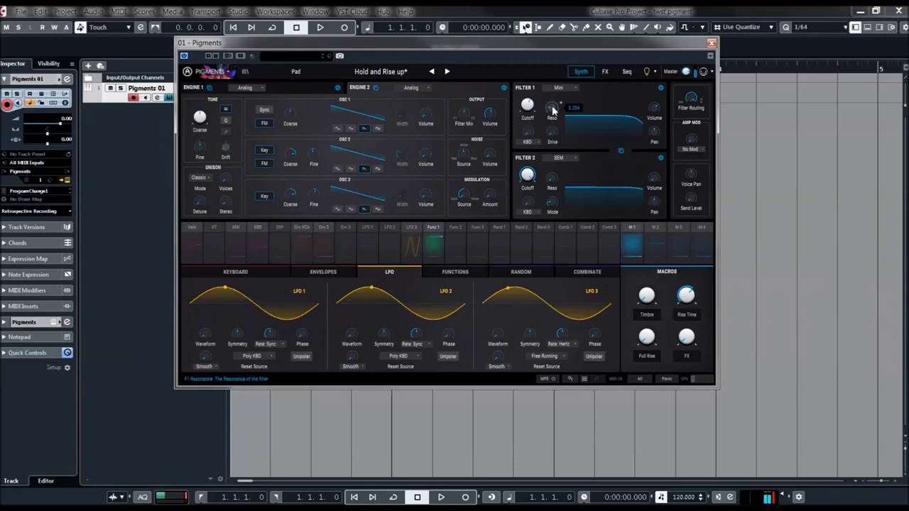
double_click(552, 108)
Step: Load the Ice And Bells preset and move the start marker of sample A past the opening part of the waveform
click(385, 73)
click(544, 403)
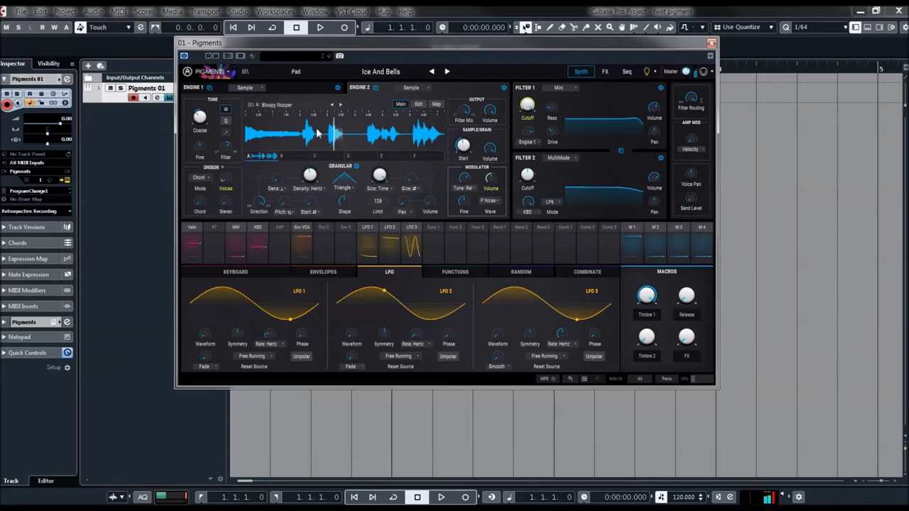
click(418, 104)
drag(250, 121, 277, 119)
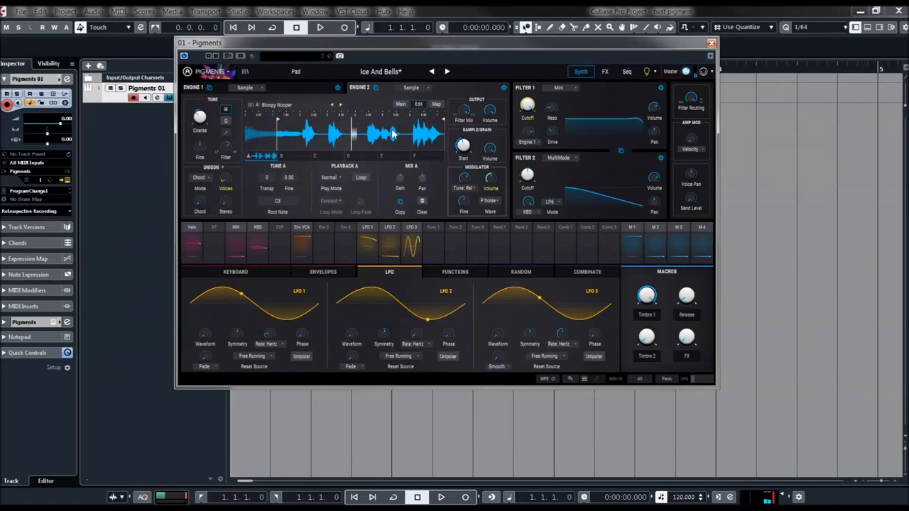
Step: Audition the Interstellar Saxophon Ensemble preset, followed by Overlapping Pads
click(384, 72)
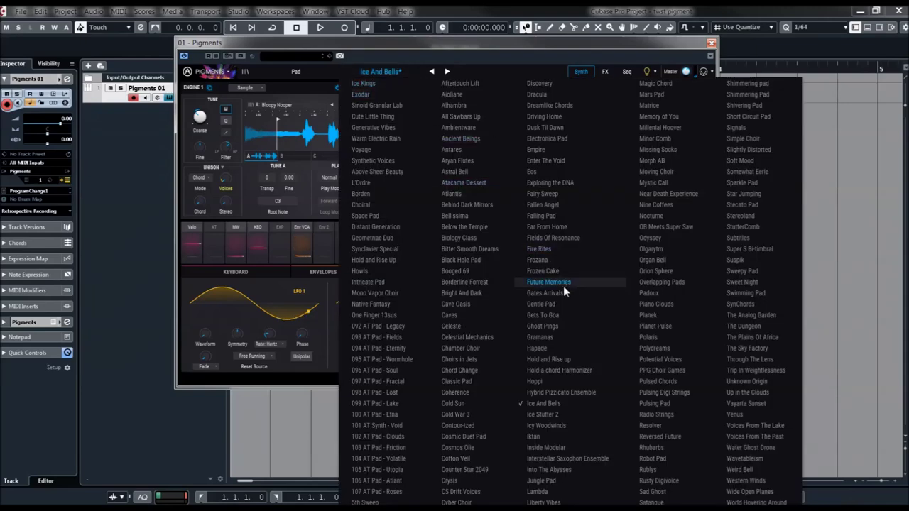
click(531, 460)
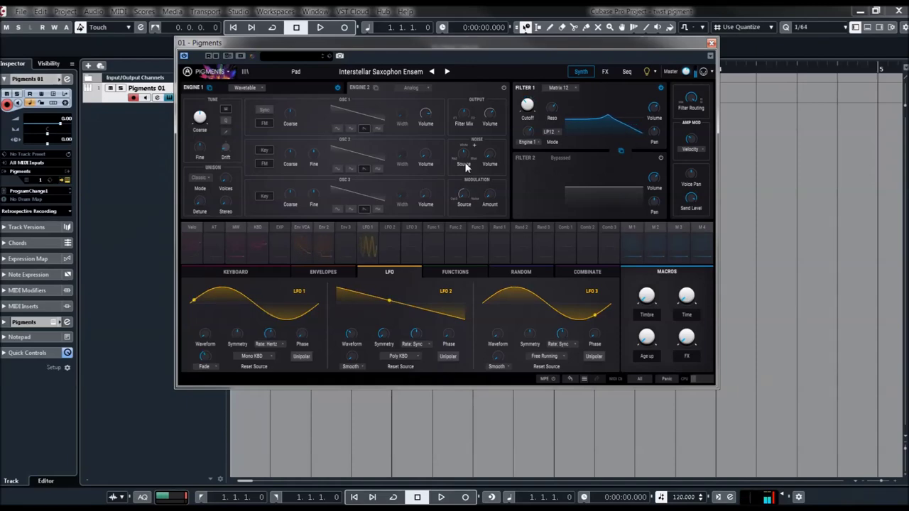
click(380, 71)
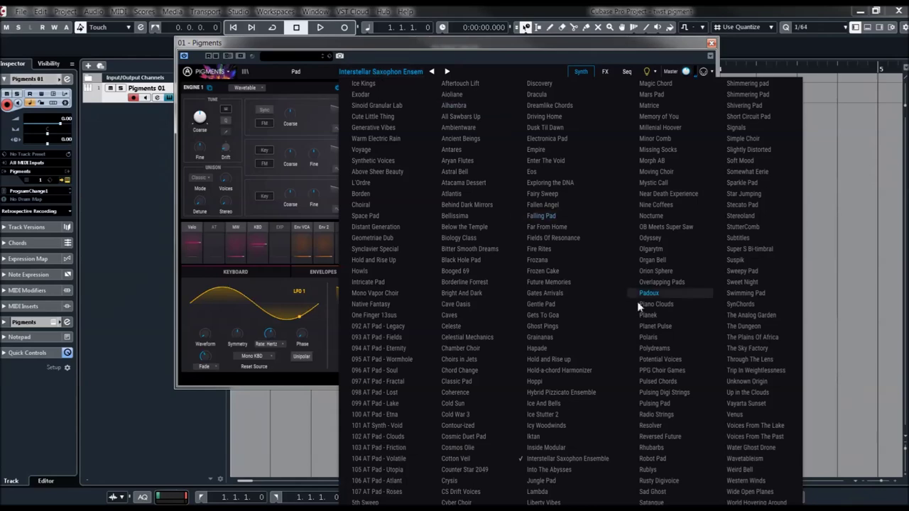
click(656, 284)
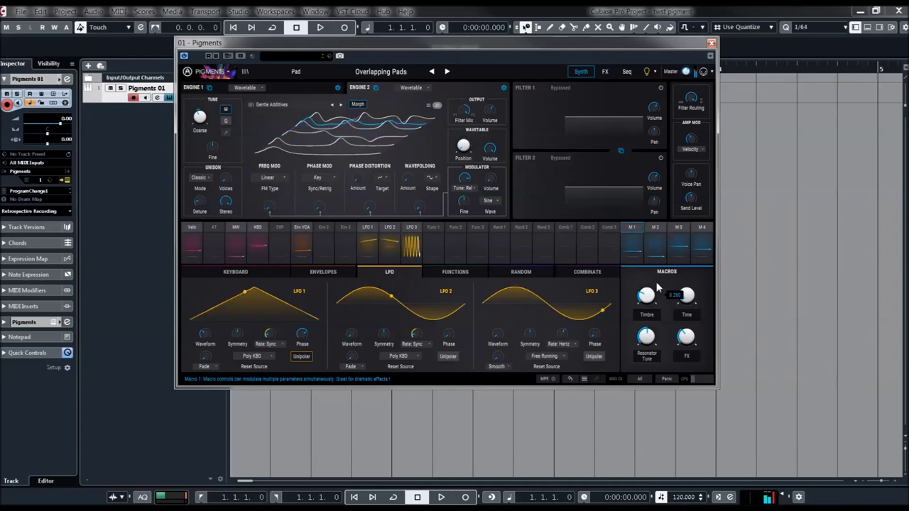
Step: Load the Piano Clouds preset and adjust the Oscillator 1 volume in Engine 2
click(384, 74)
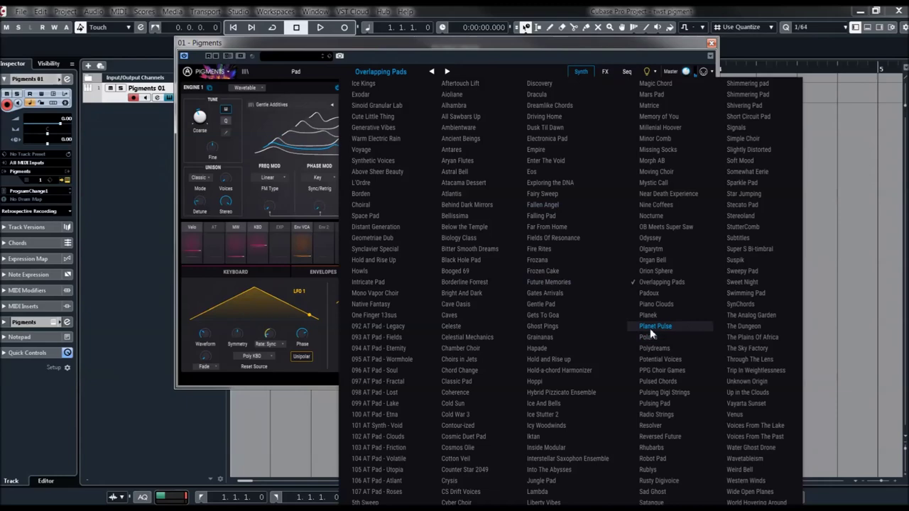
click(650, 306)
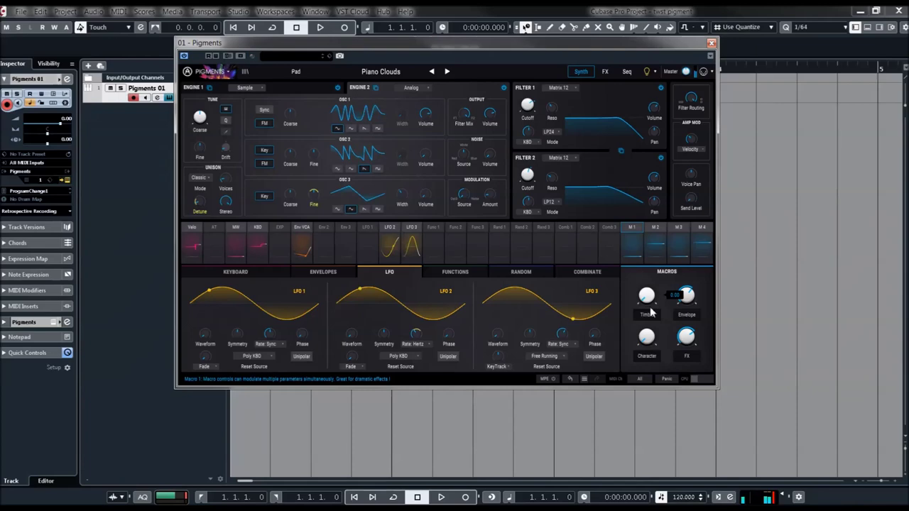
drag(425, 114, 426, 110)
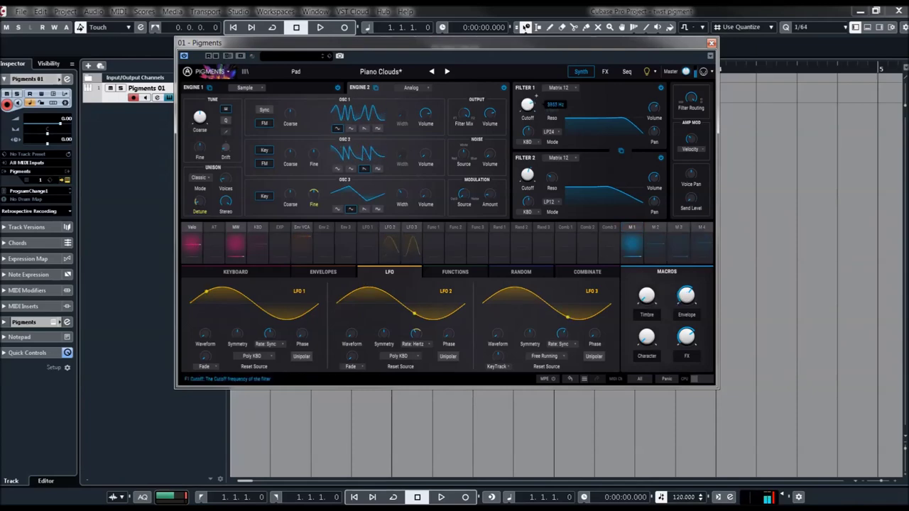
Step: Audition the Potential Voices preset
click(381, 71)
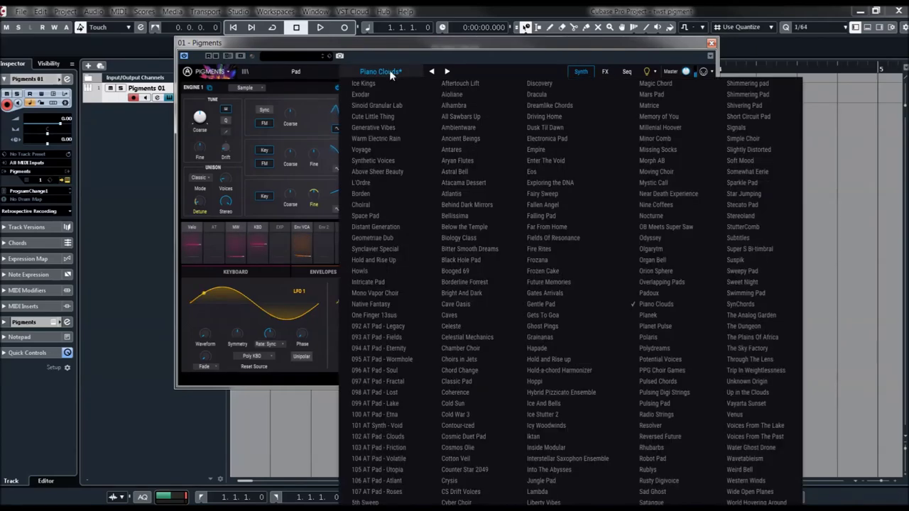
click(661, 359)
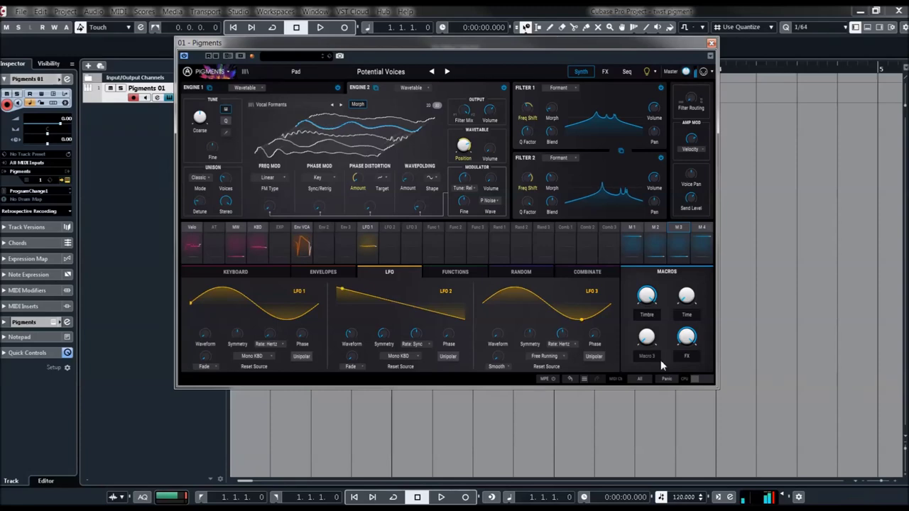
Step: Load the Radio Strings preset and sweep the Filter 1 comb frequency down to 20 Hz and back up
click(390, 75)
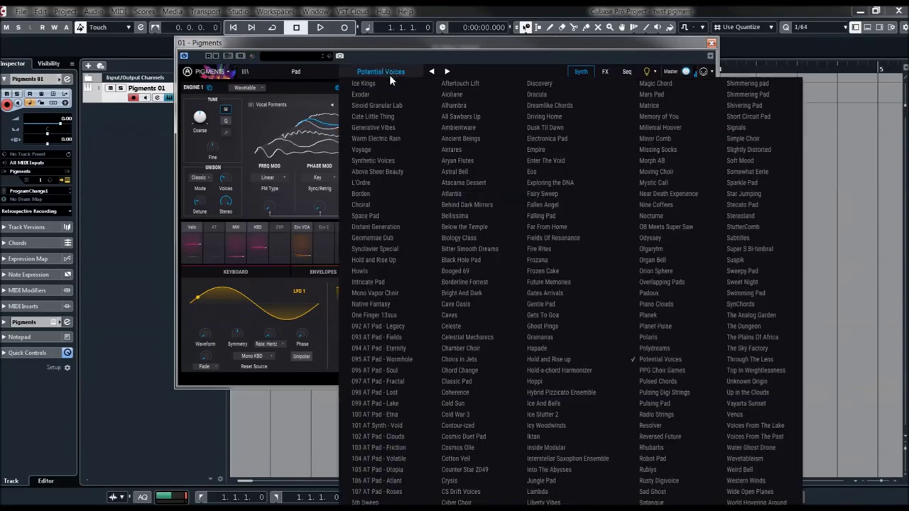
click(655, 420)
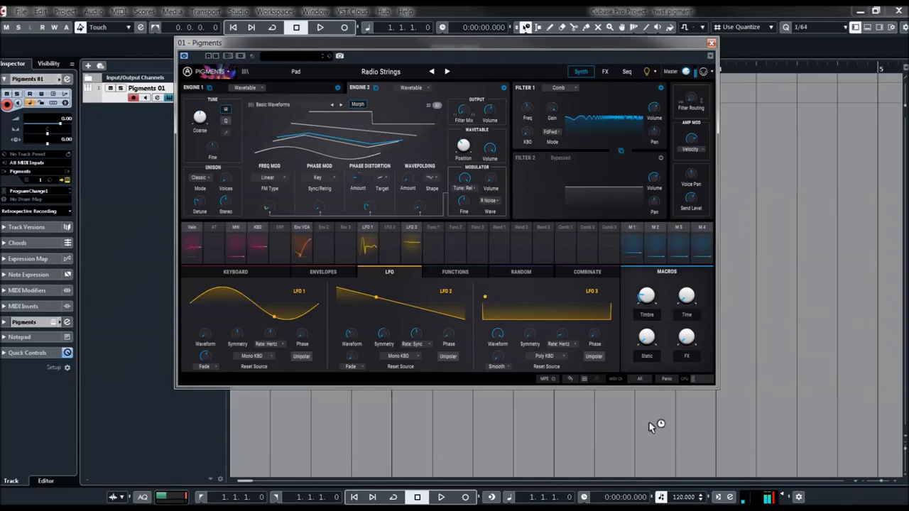
drag(527, 108, 534, 129)
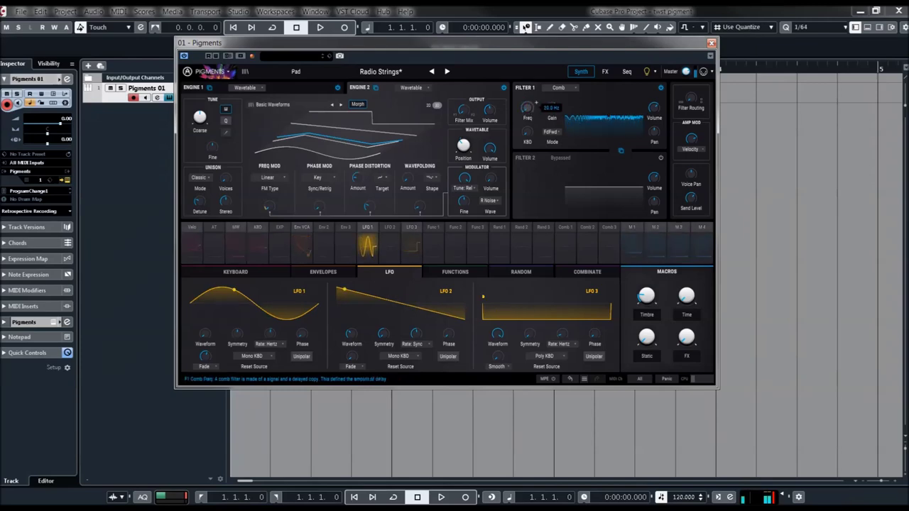
drag(534, 130, 523, 112)
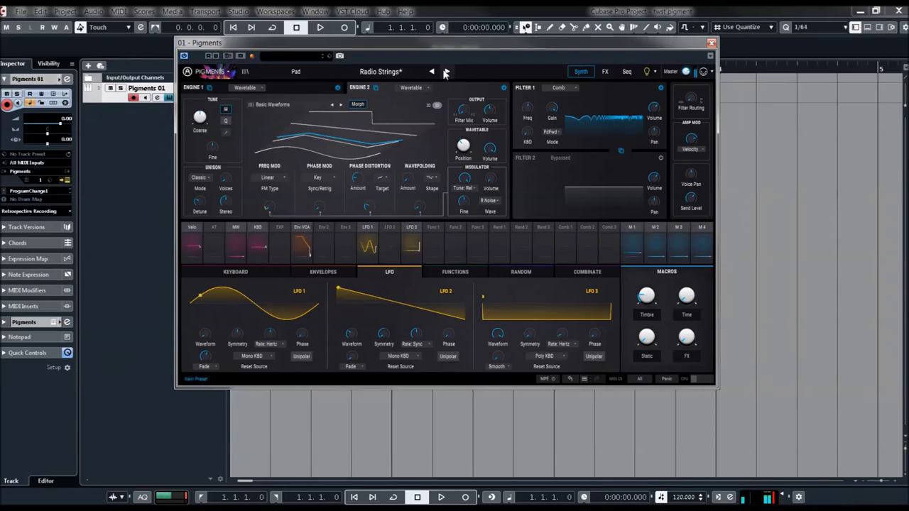
Step: Load the Reversed Future preset, lowering and re-raising the Filter 1 cutoff and raising the Filter 2 cutoff
click(390, 72)
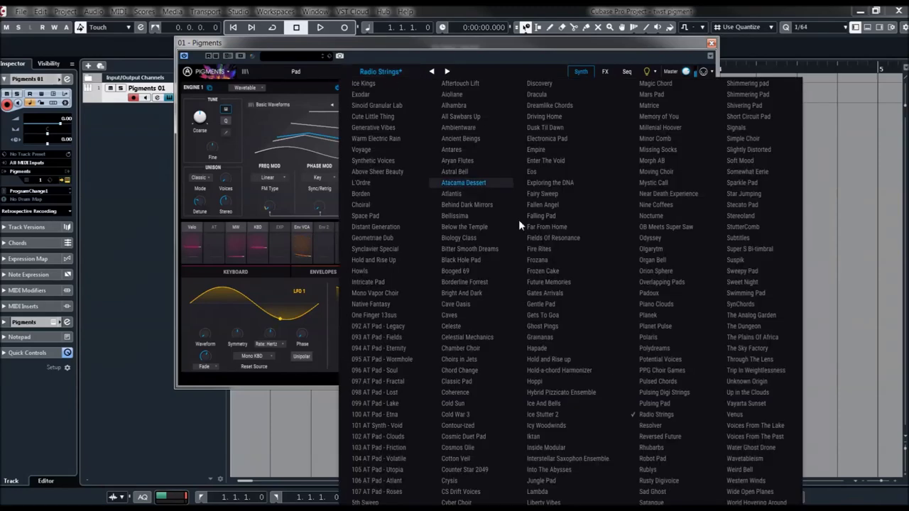
click(654, 437)
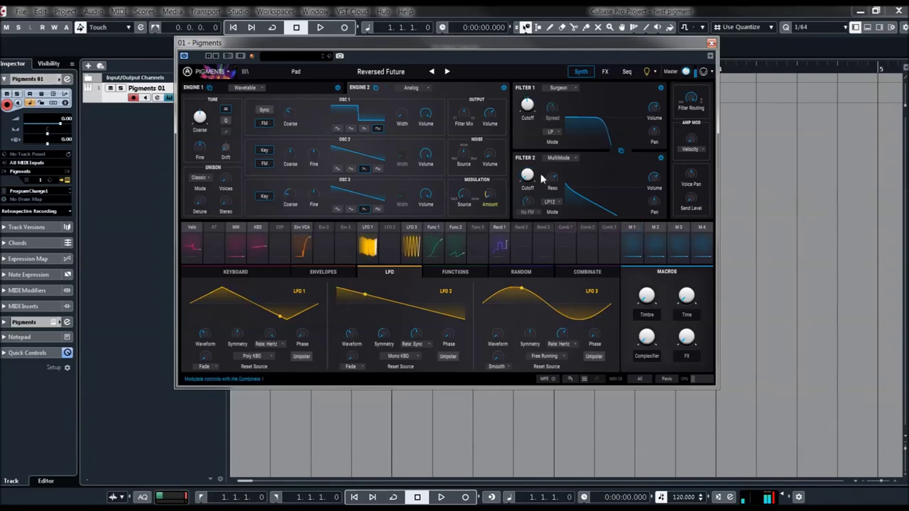
mouse_move(528, 104)
mouse_down()
mouse_move(536, 92)
mouse_move(529, 117)
mouse_up()
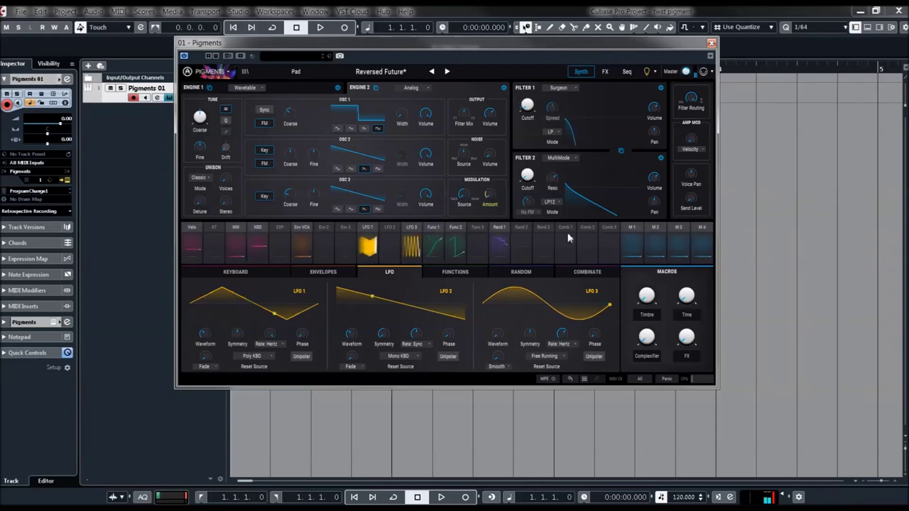
drag(527, 175, 527, 169)
drag(527, 104, 527, 99)
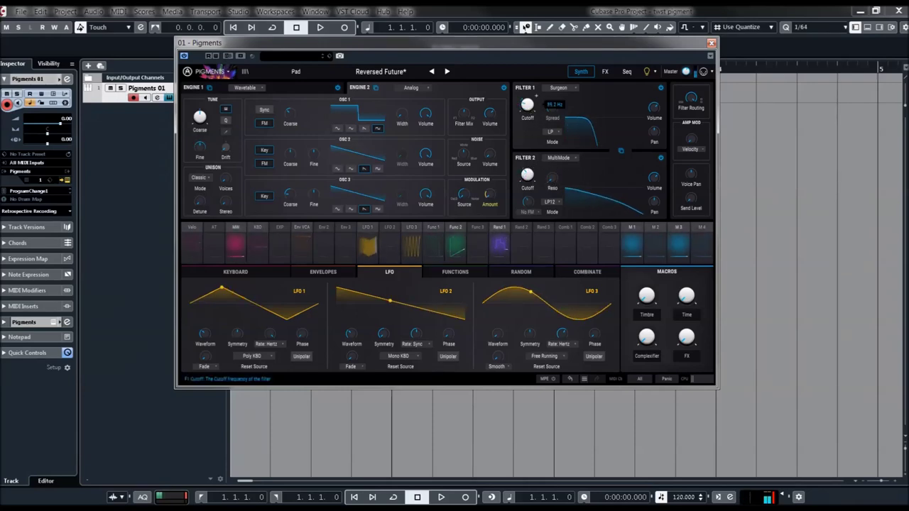
Step: Audition the Shivering Pad preset, followed by Sparkle Pad
click(399, 72)
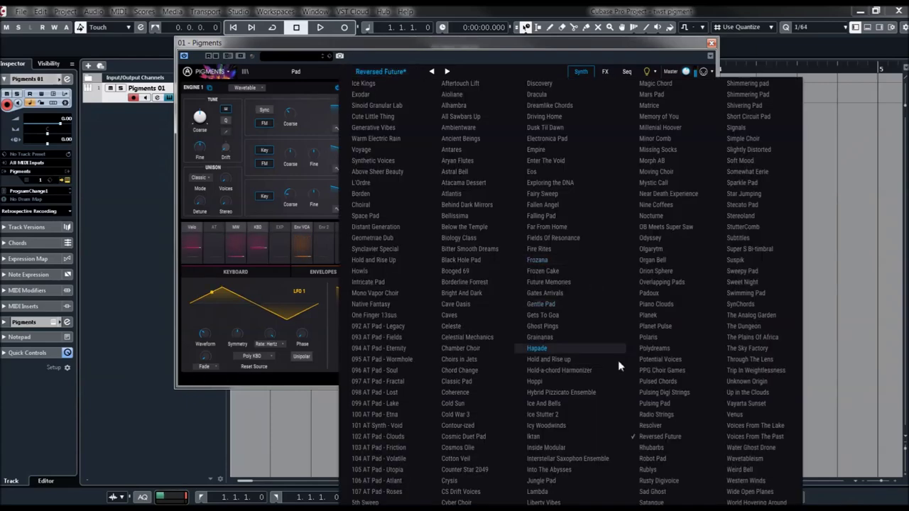
click(730, 105)
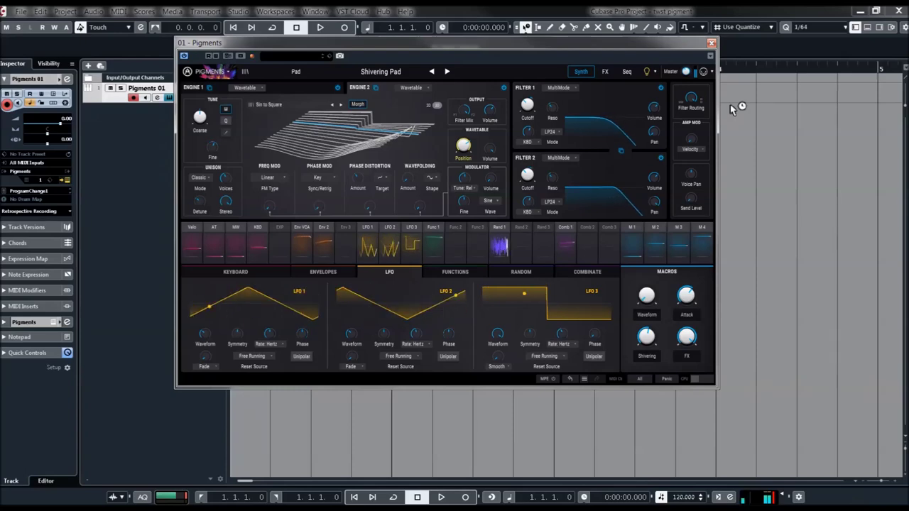
click(393, 73)
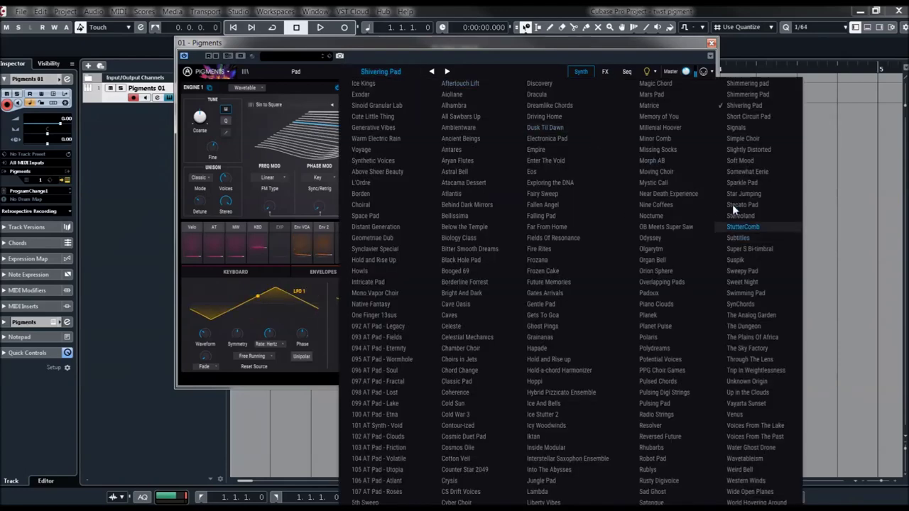
click(733, 186)
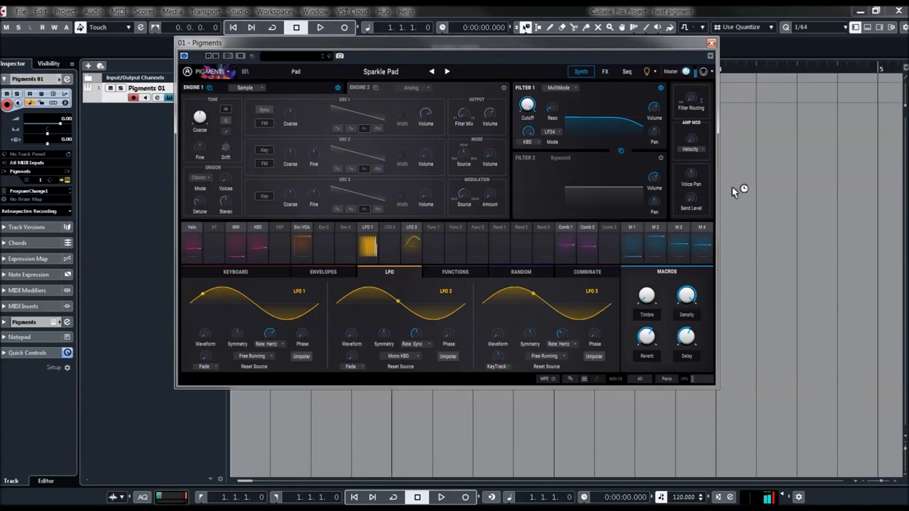
Step: Load The Sky Factory preset and raise the Filter 1 cutoff slightly
click(381, 71)
click(749, 349)
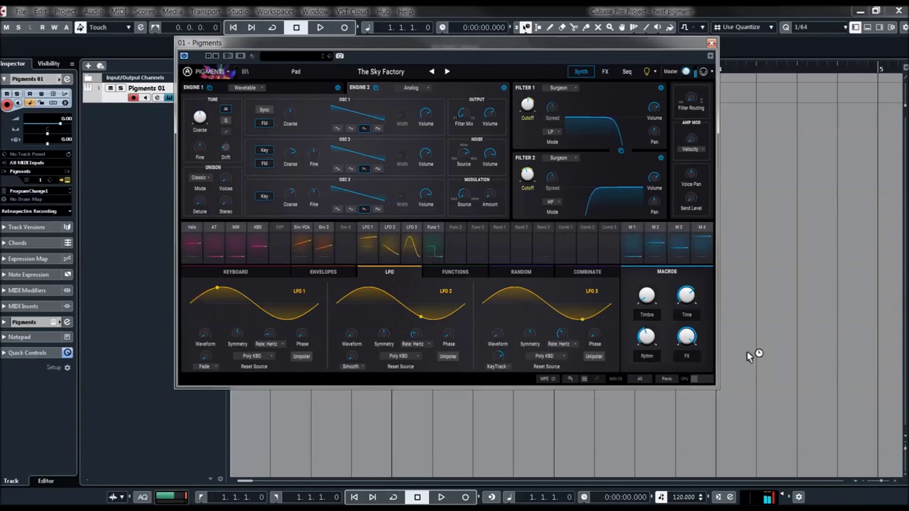
drag(528, 106, 528, 105)
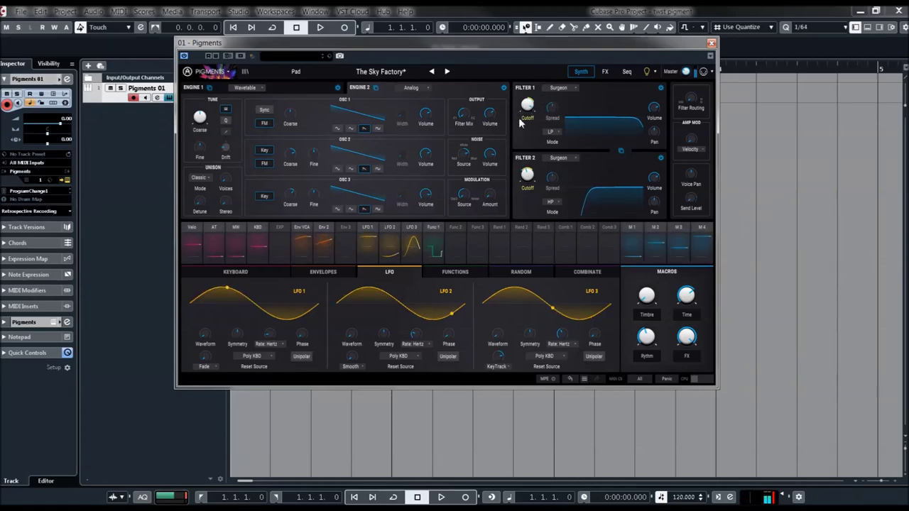